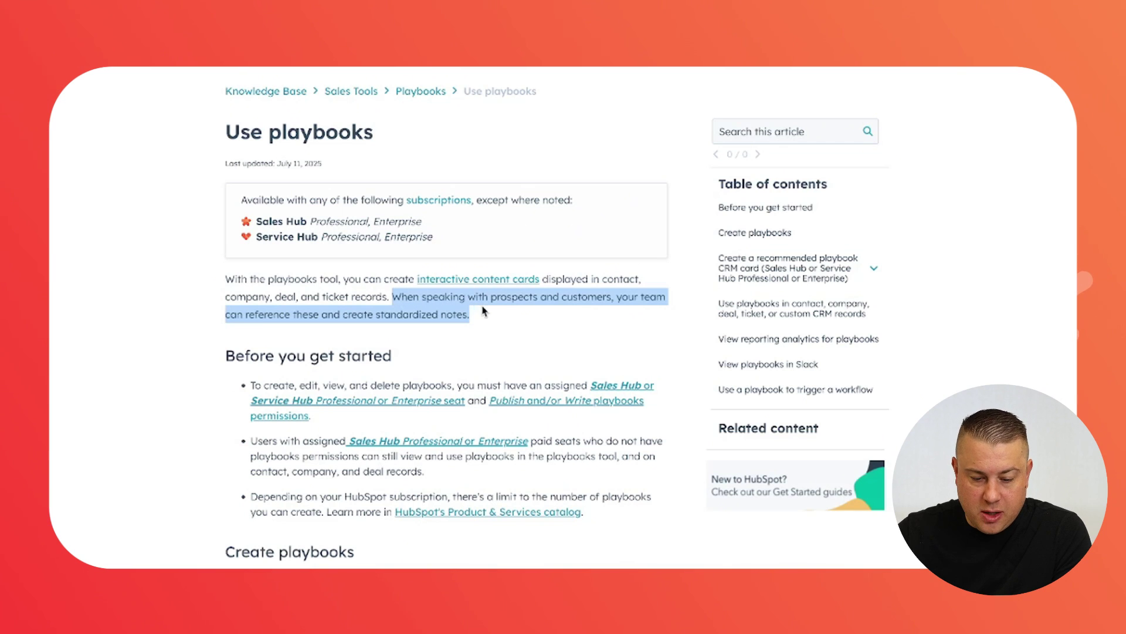
- Clear the text highlight in the Knowledge Base article and scroll back to its top
click(483, 311)
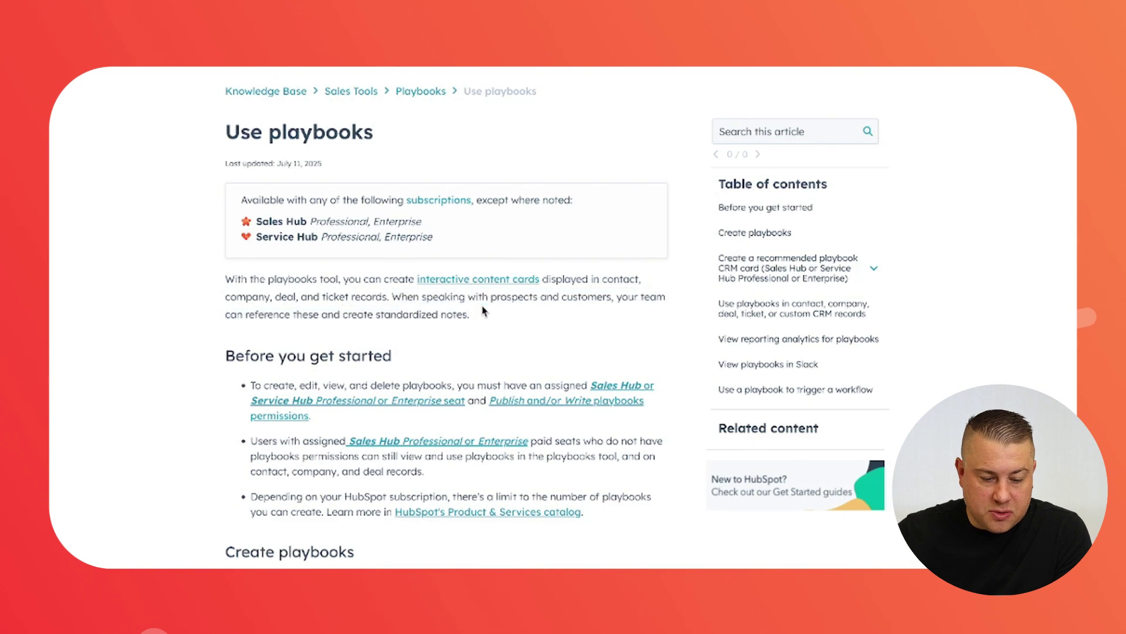
scroll(267, 261, up, 2)
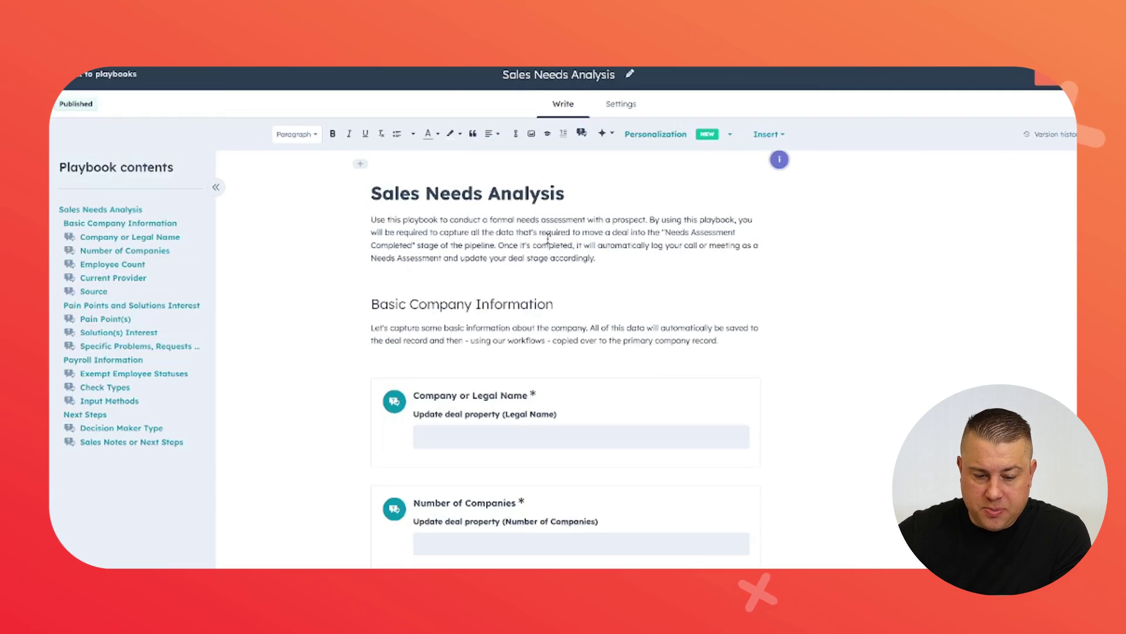
scroll(623, 274, down, 15)
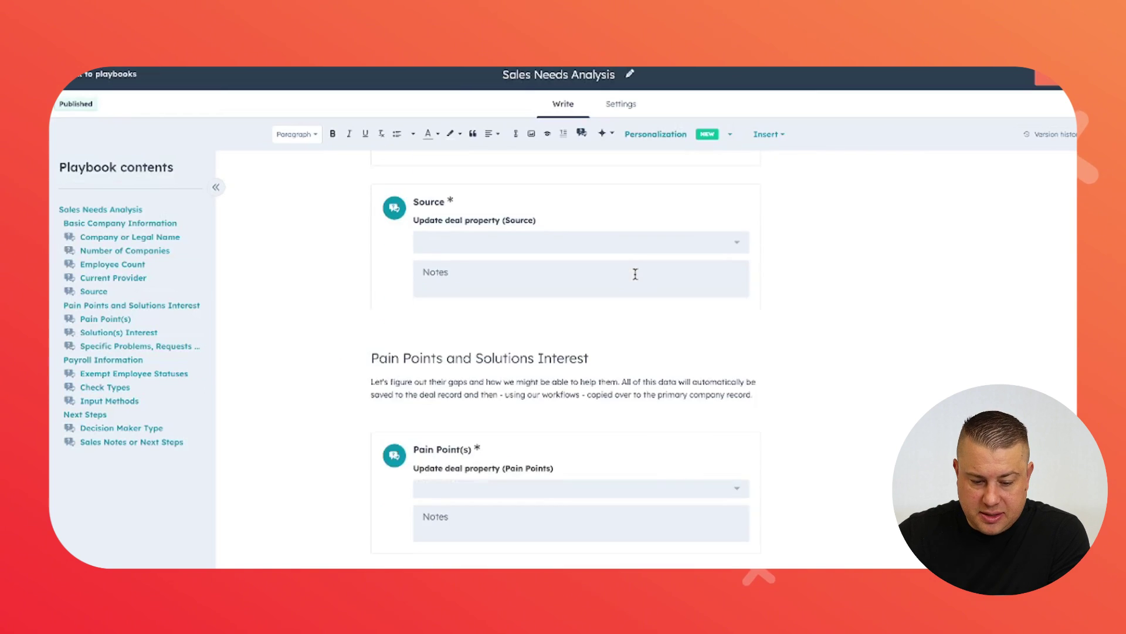
scroll(634, 273, up, 15)
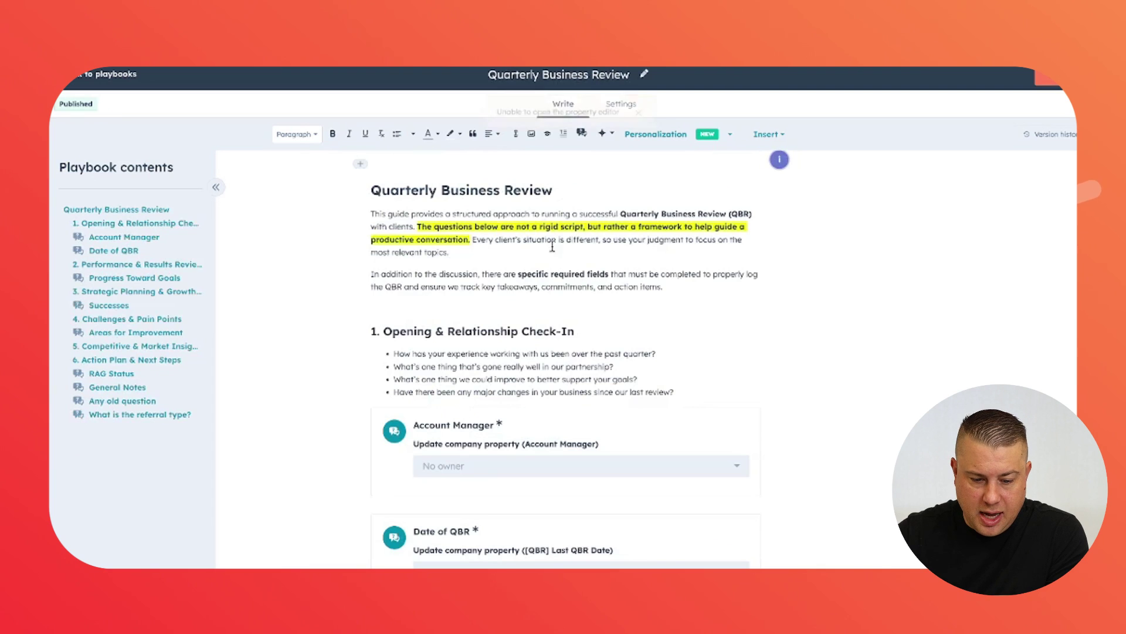
scroll(576, 256, down, 3)
scroll(575, 256, down, 10)
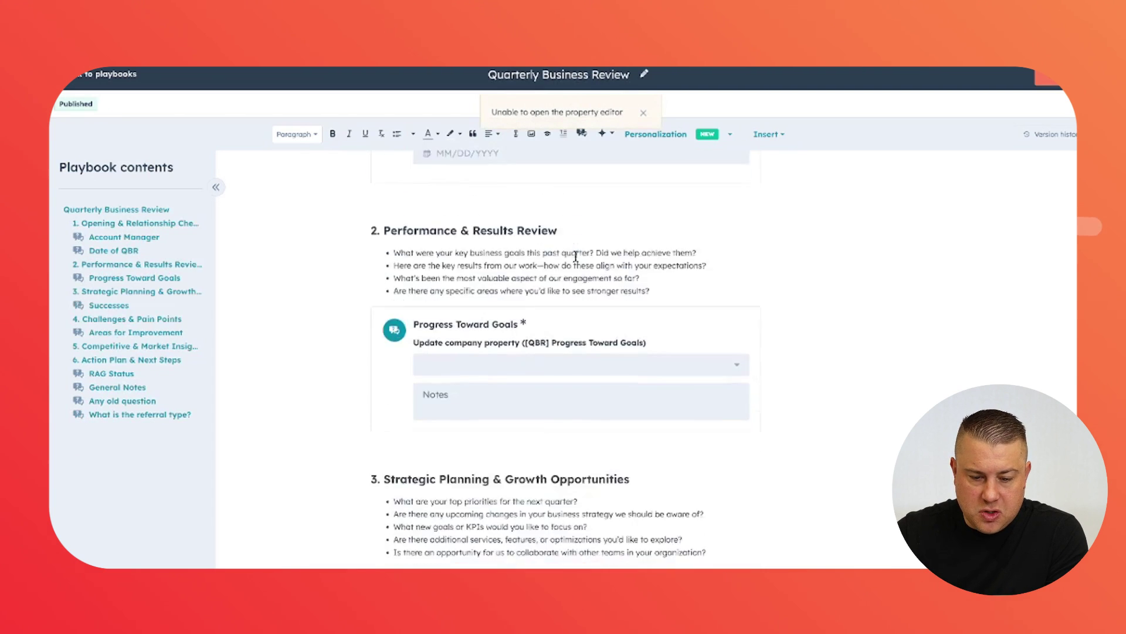
scroll(638, 269, down, 15)
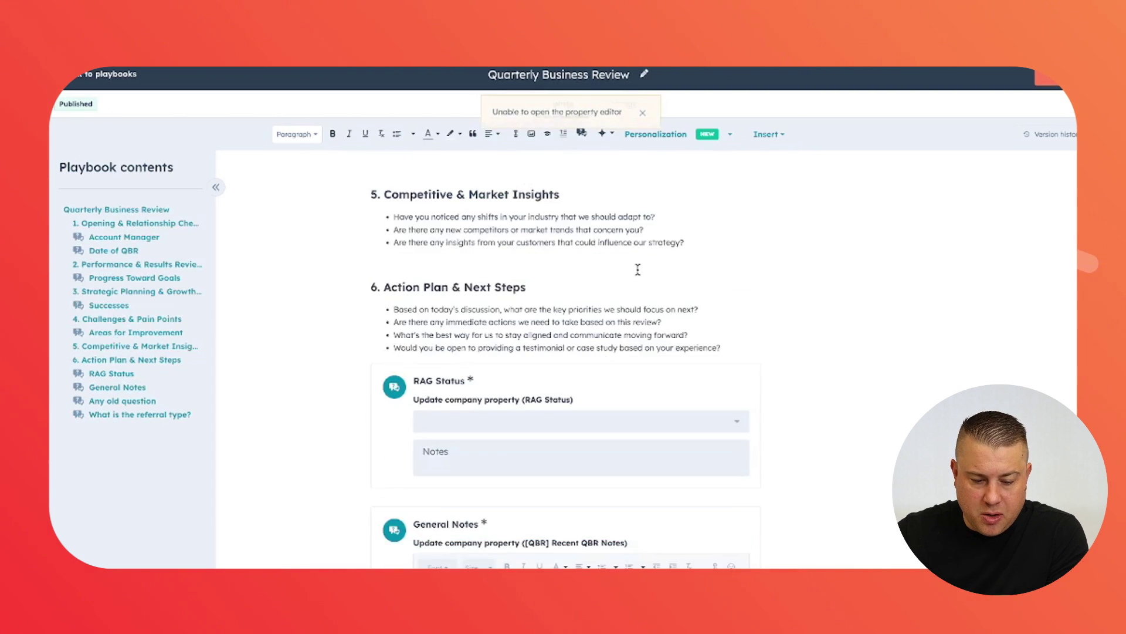
scroll(638, 274, down, 1)
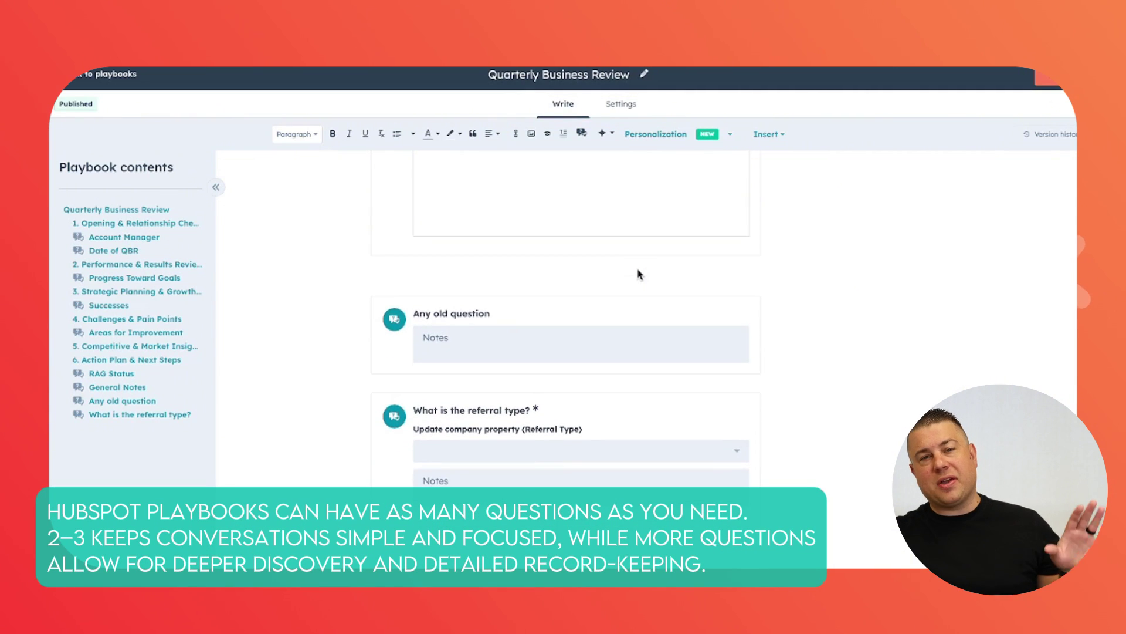
scroll(638, 269, up, 20)
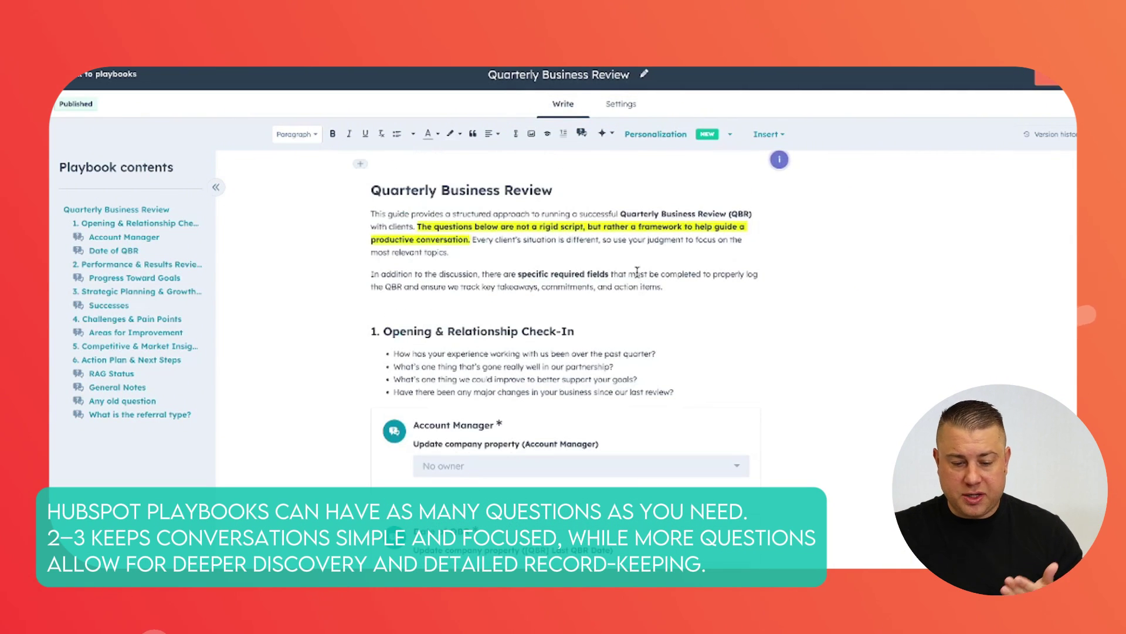
scroll(638, 271, down, 1)
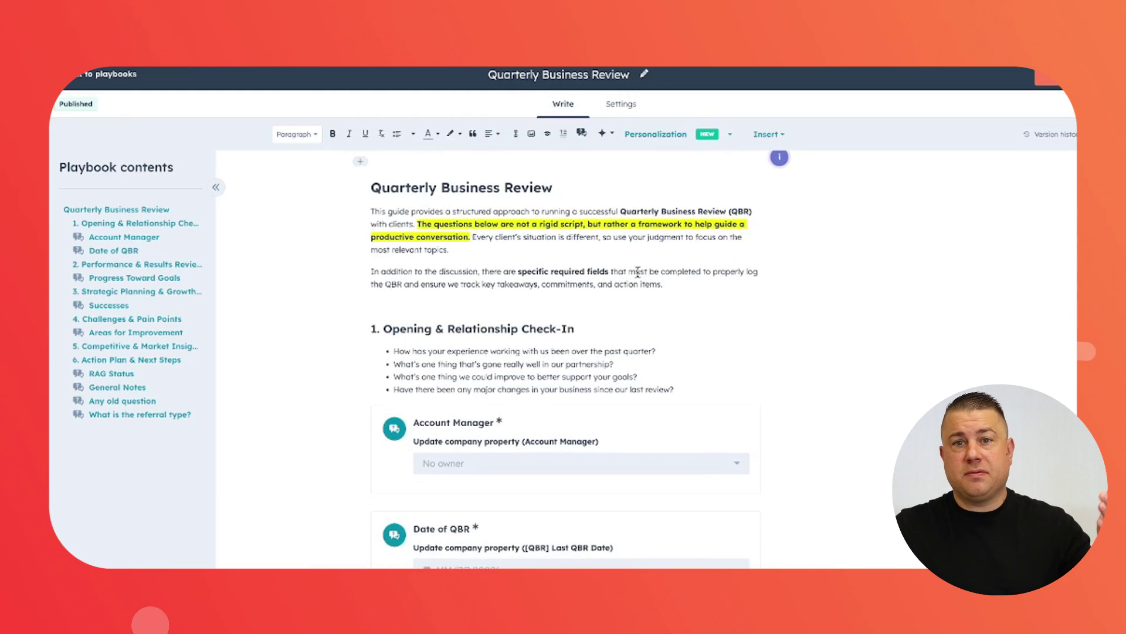
scroll(638, 271, down, 3)
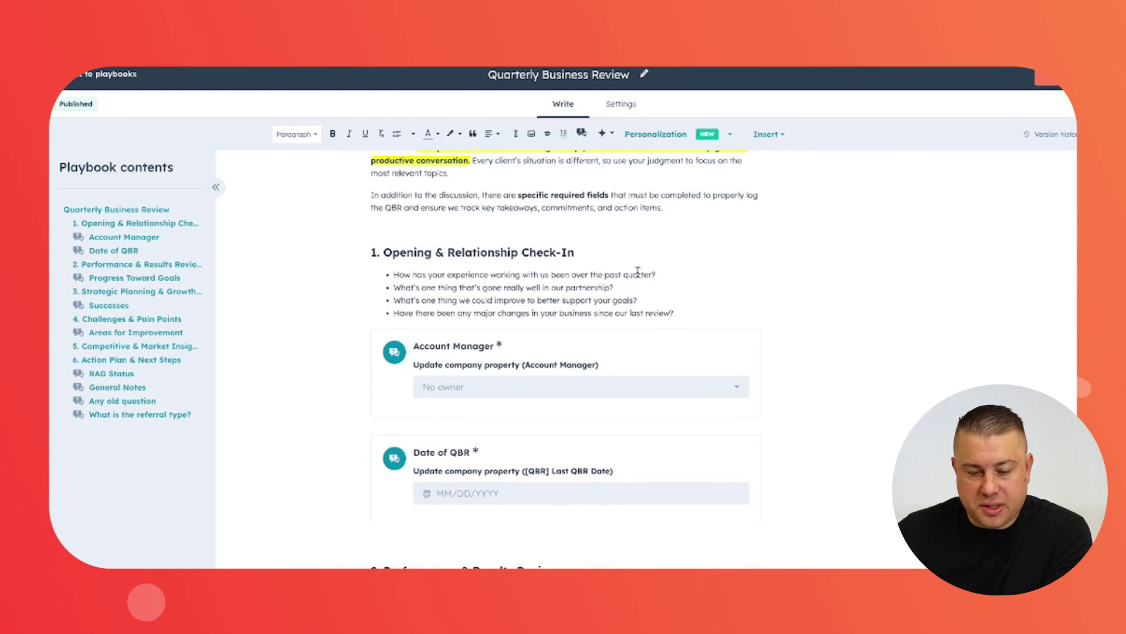
scroll(638, 271, up, 5)
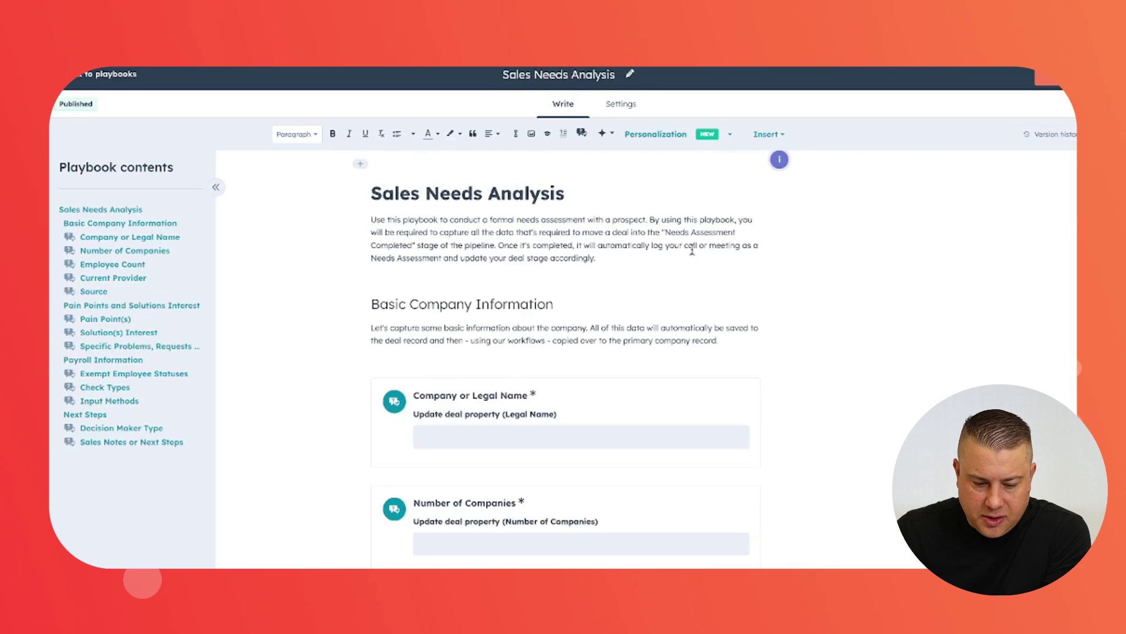
scroll(692, 251, down, 1)
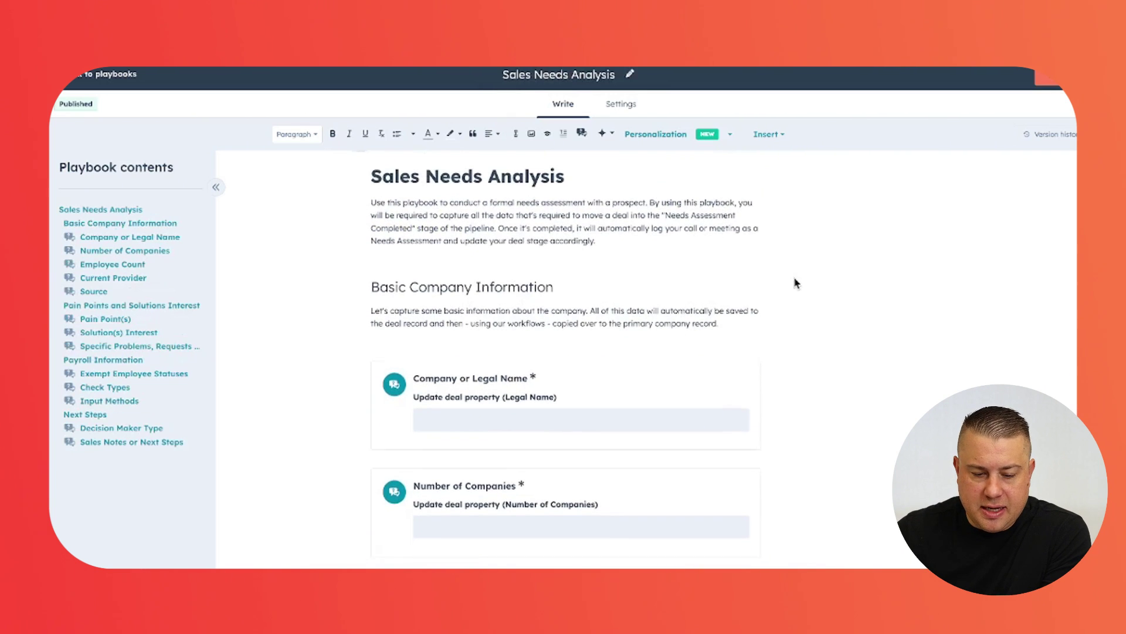
scroll(795, 280, down, 1)
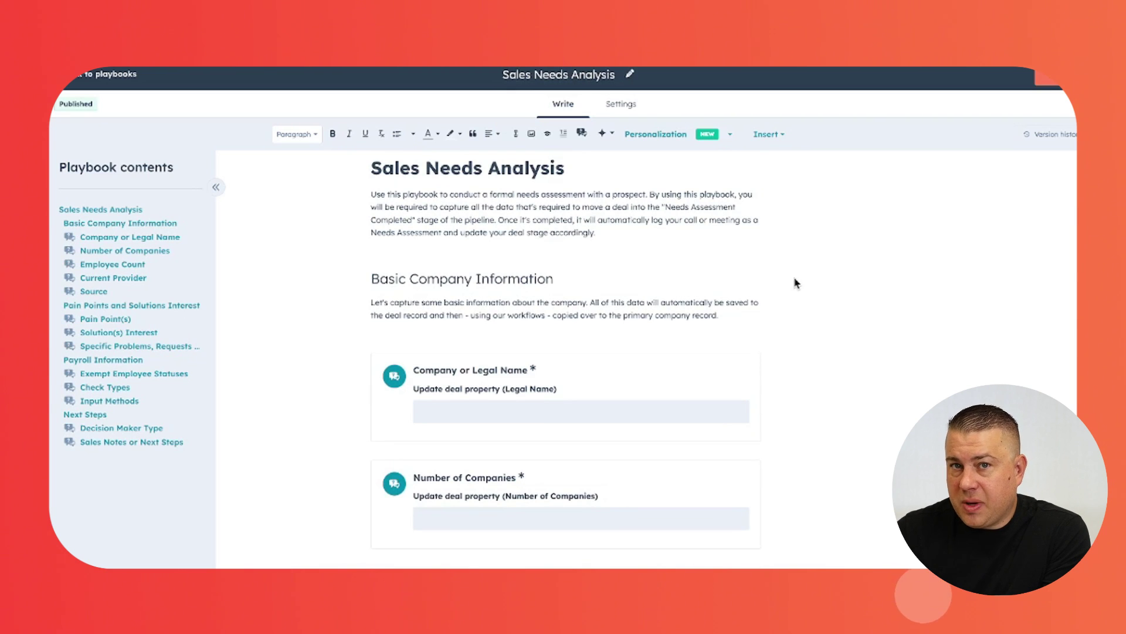
scroll(794, 283, down, 5)
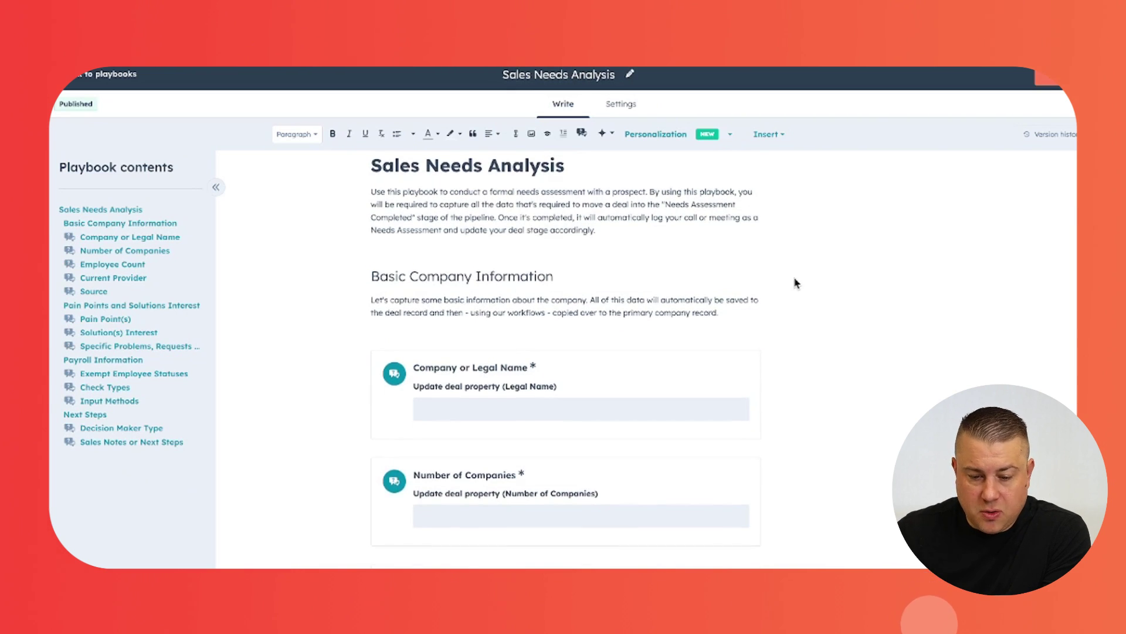
scroll(795, 282, down, 4)
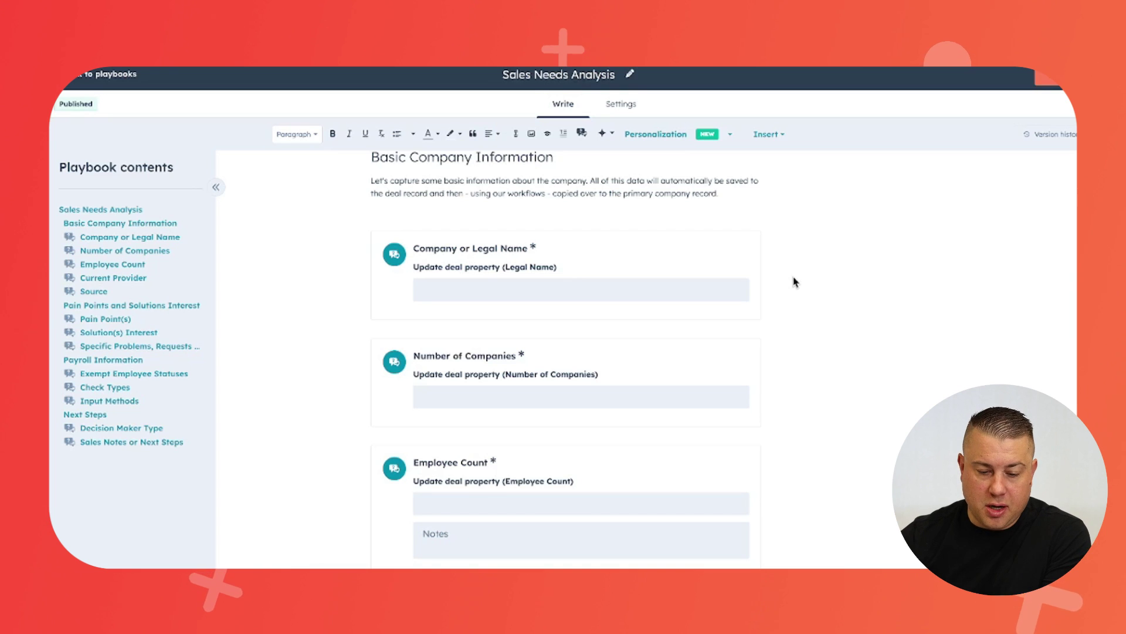
mouse_move(616, 267)
mouse_move(528, 359)
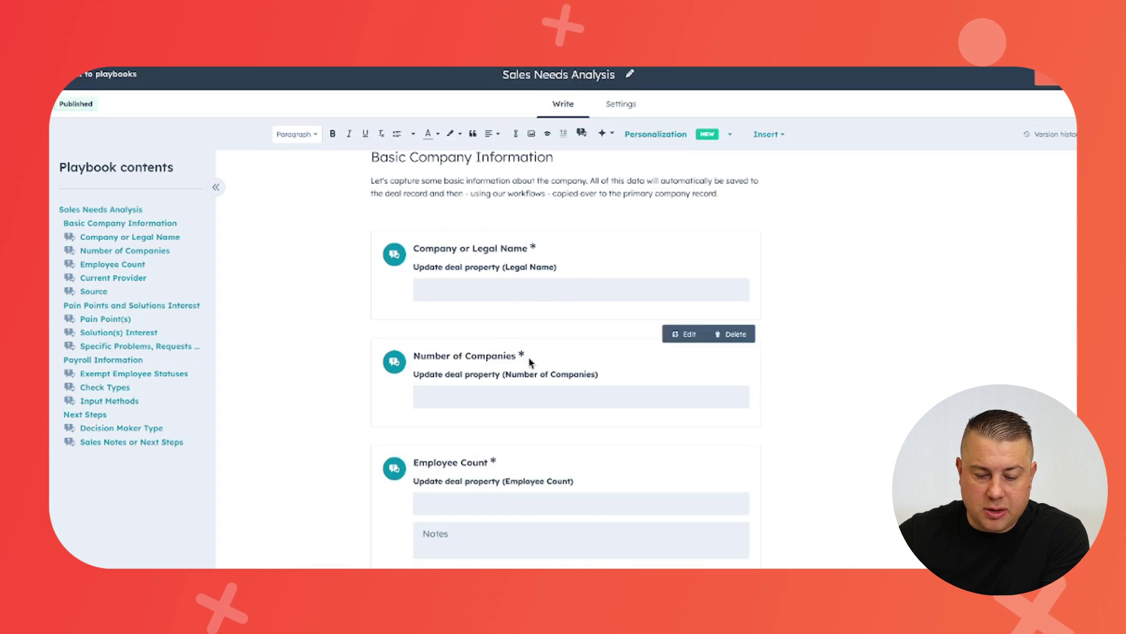
scroll(530, 356, down, 5)
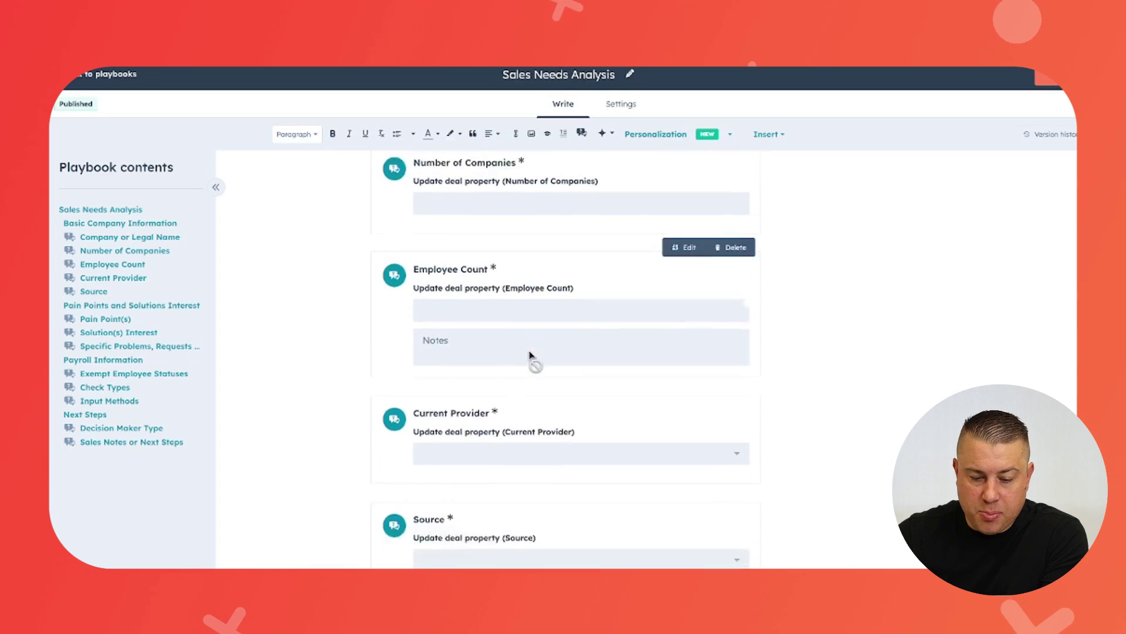
scroll(530, 353, down, 2)
scroll(530, 309, down, 3)
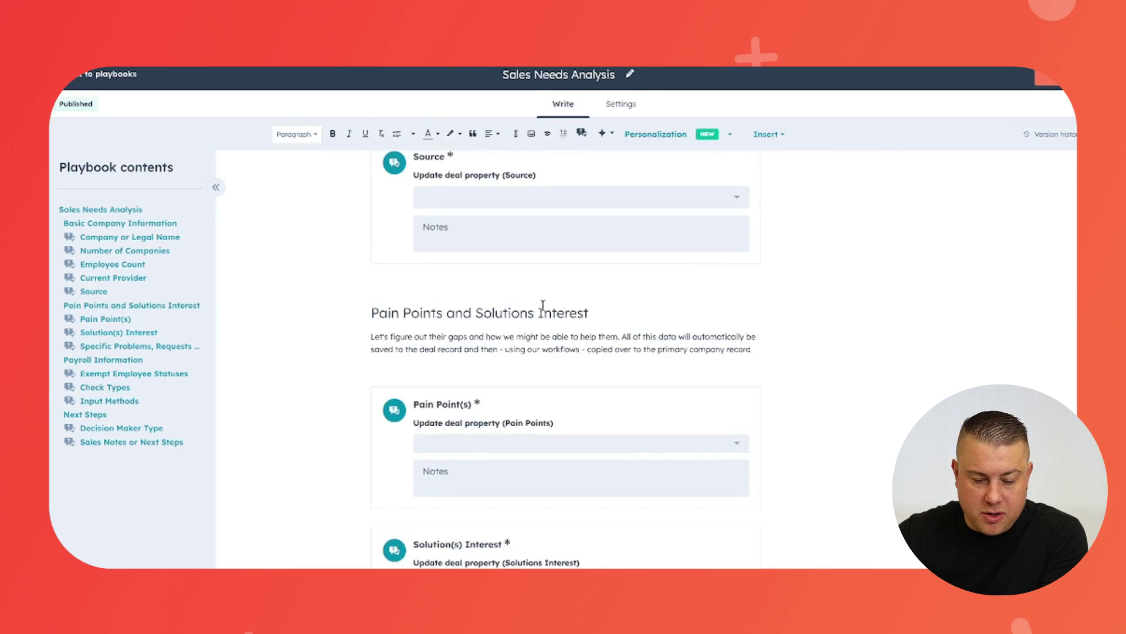
scroll(679, 315, down, 1)
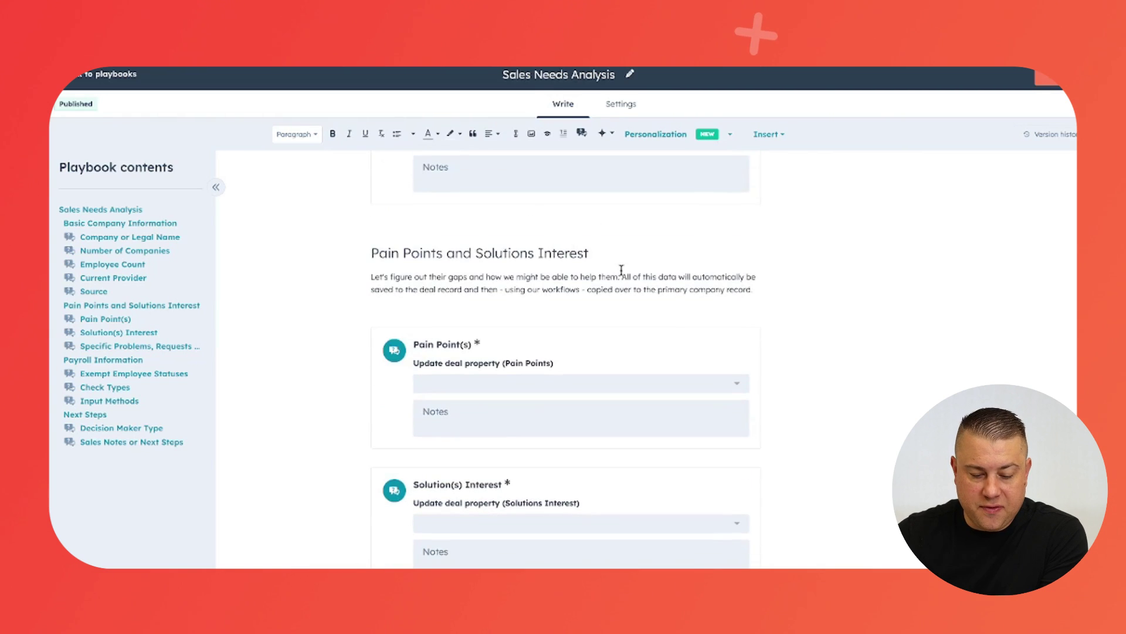
scroll(622, 269, down, 2)
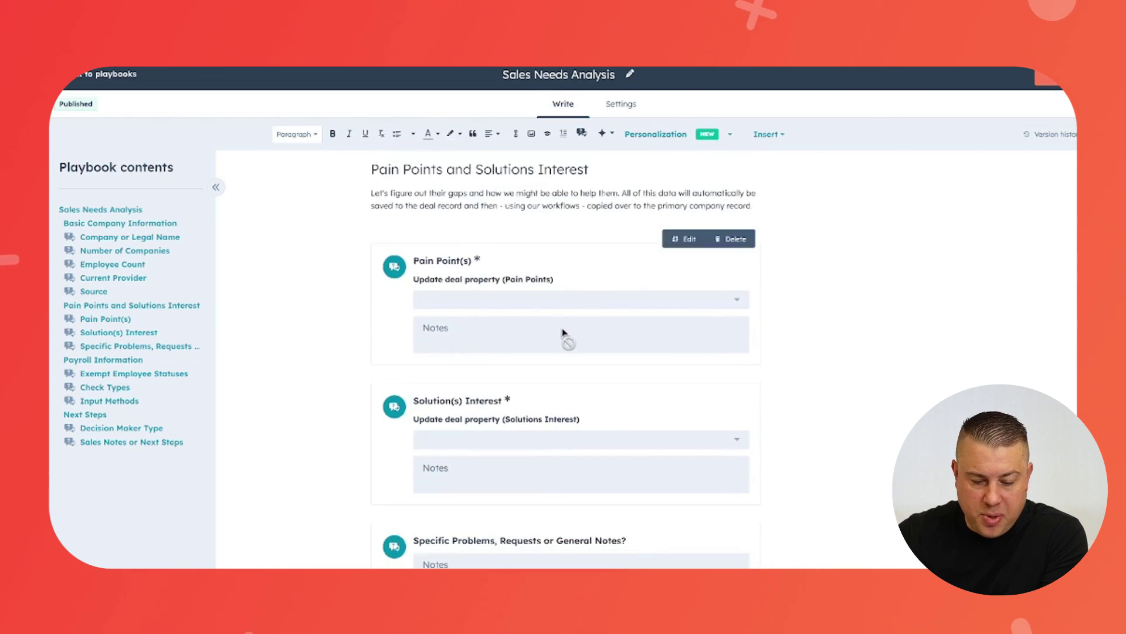
scroll(562, 332, down, 1)
scroll(558, 365, down, 2)
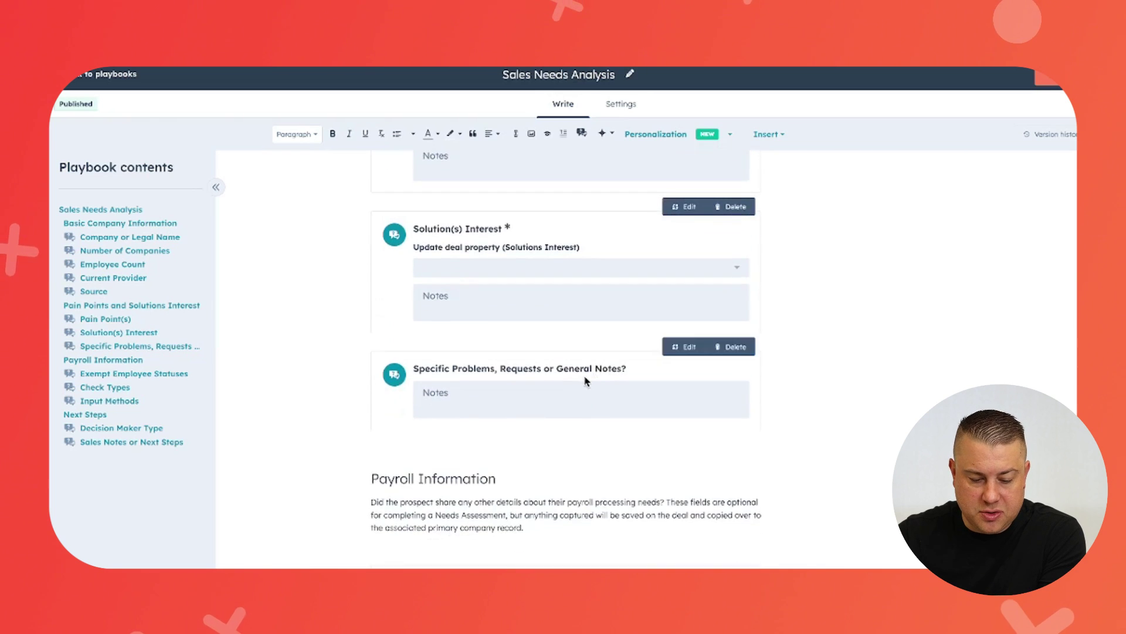
scroll(585, 382, down, 8)
scroll(585, 380, up, 12)
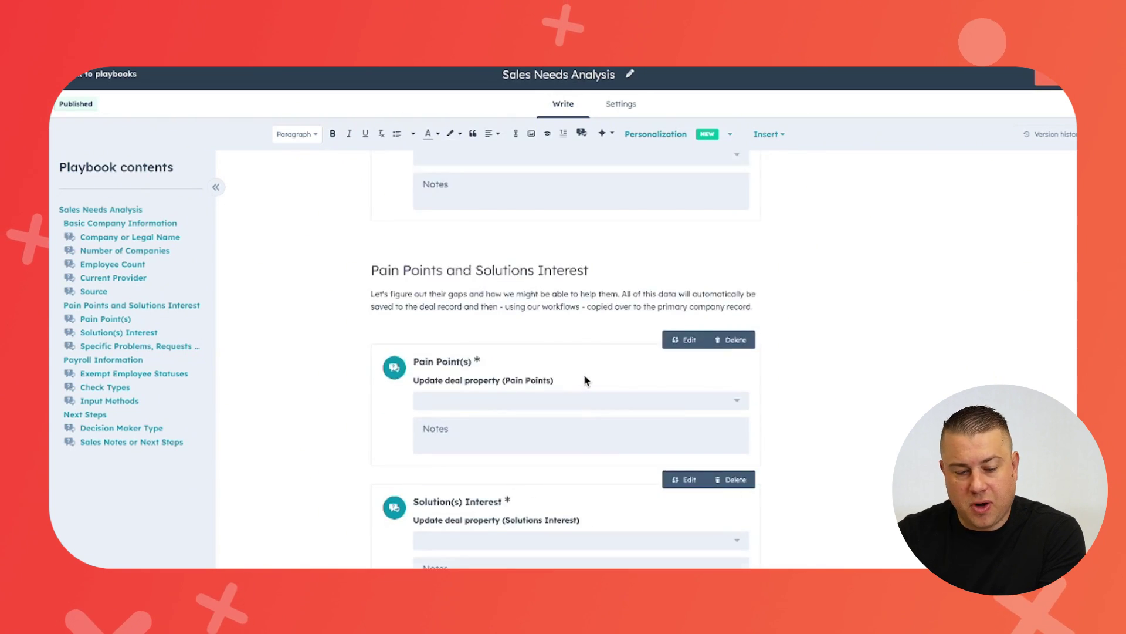
scroll(585, 380, up, 12)
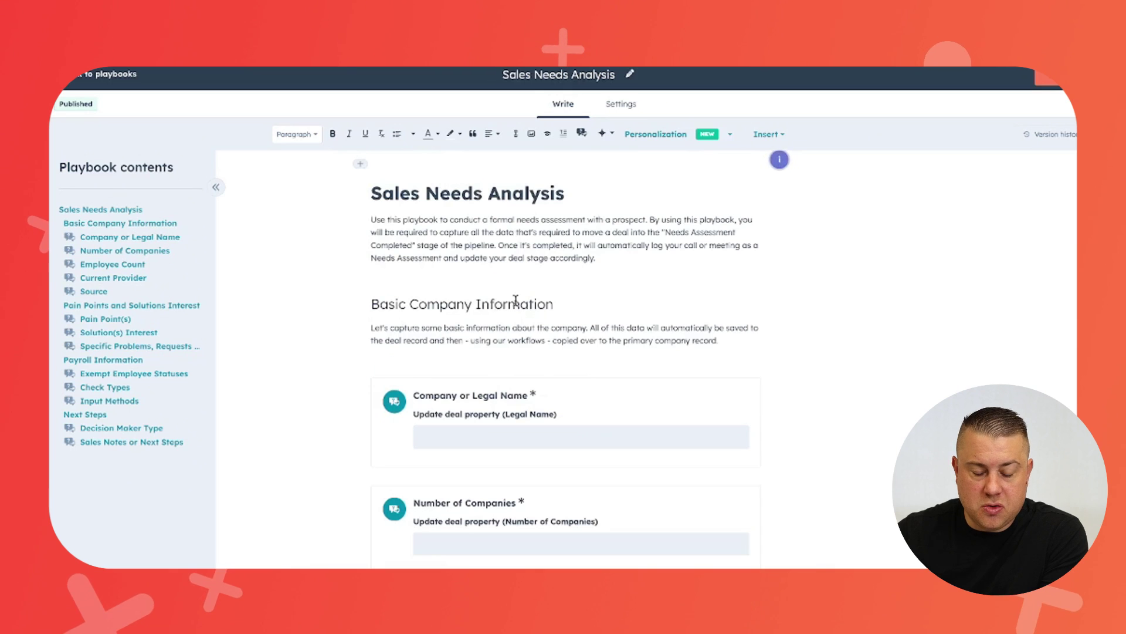
triple_click(468, 226)
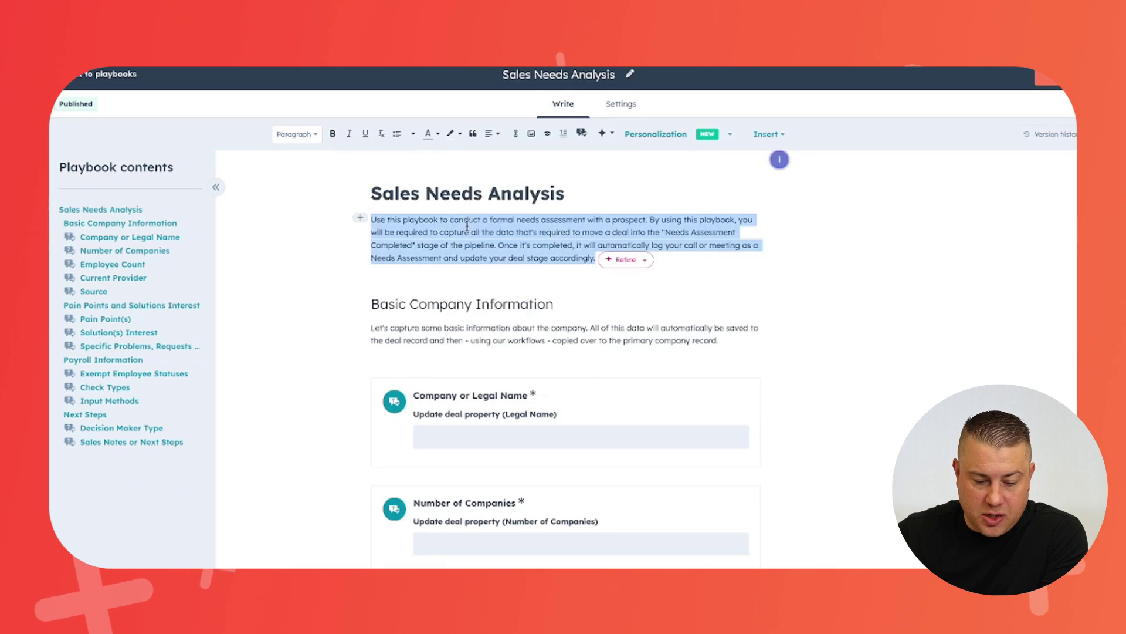
triple_click(487, 328)
click(487, 258)
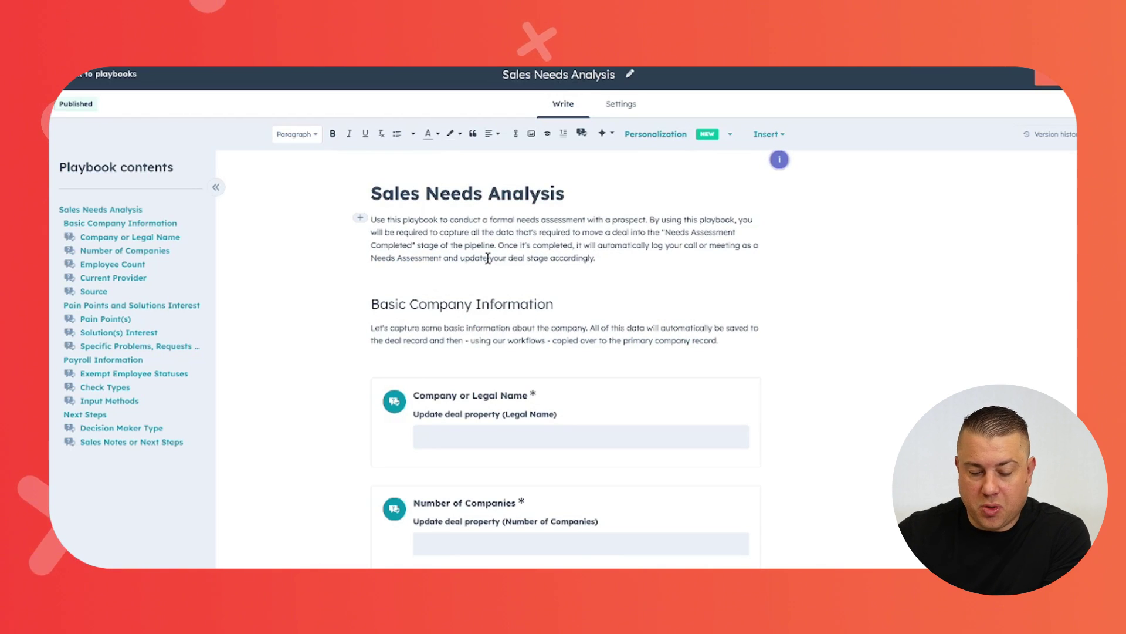
scroll(487, 258, down, 1)
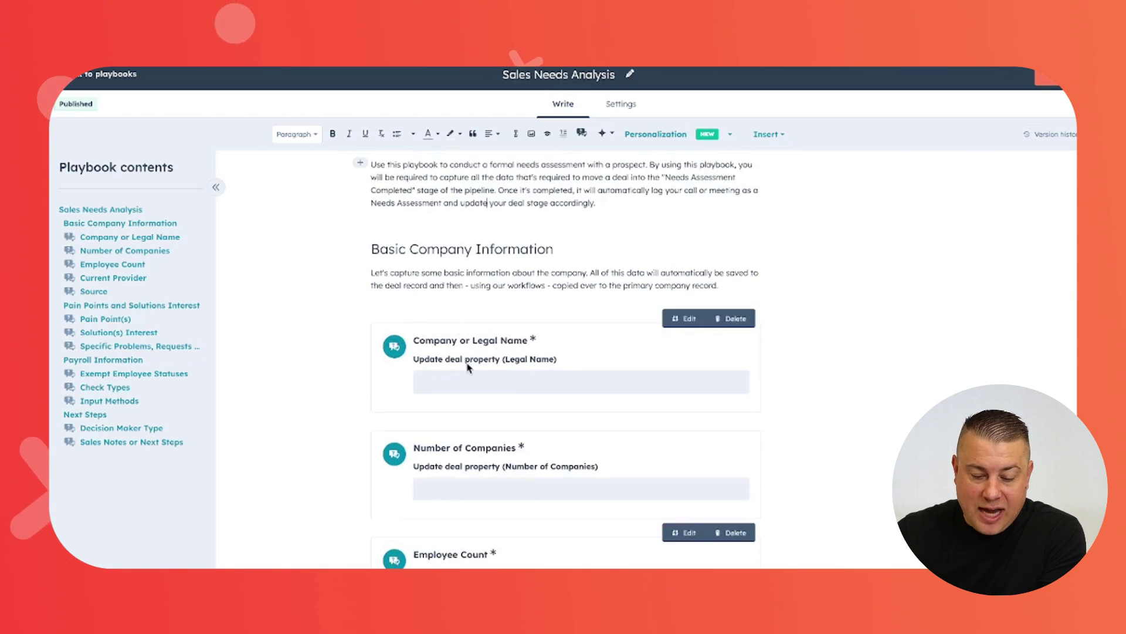
scroll(538, 468, down, 1)
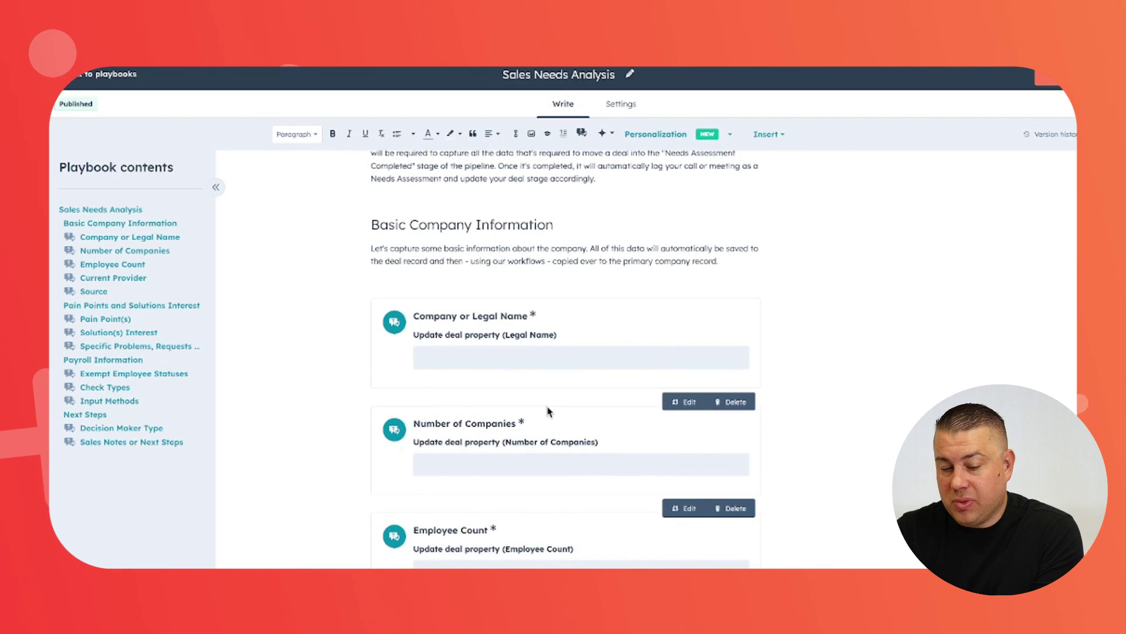
scroll(548, 410, down, 6)
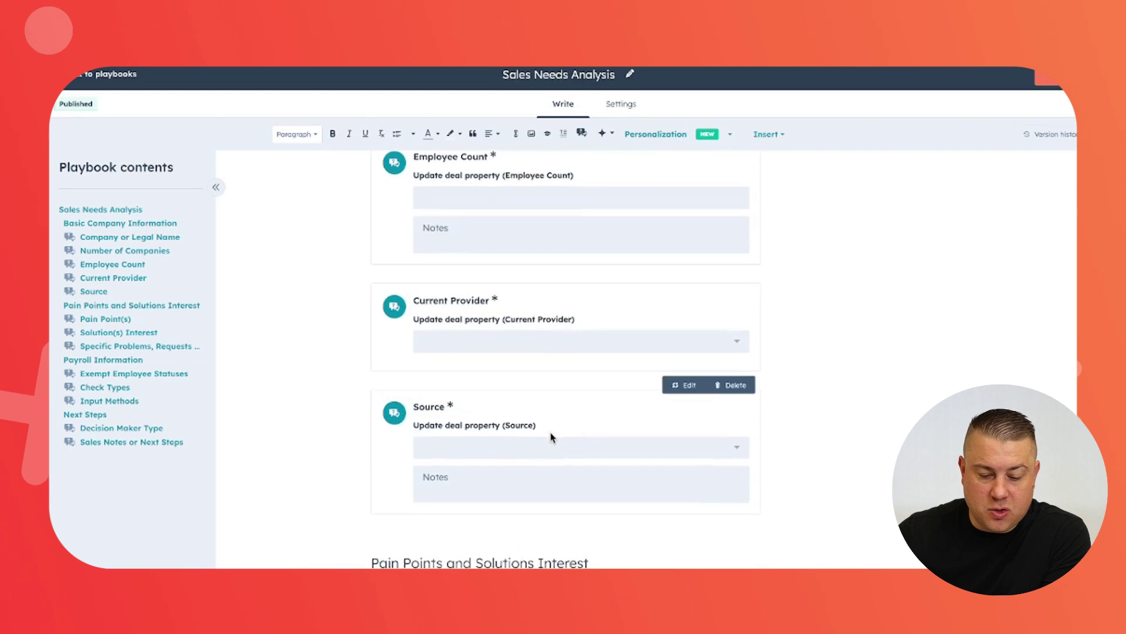
scroll(551, 437, down, 10)
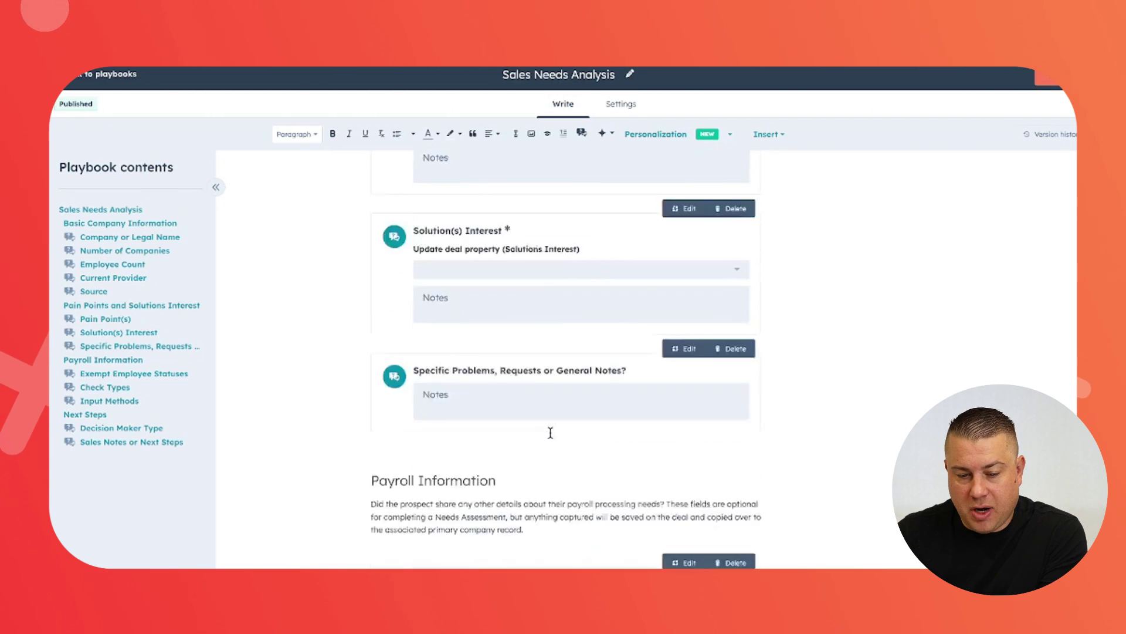
scroll(550, 433, up, 10)
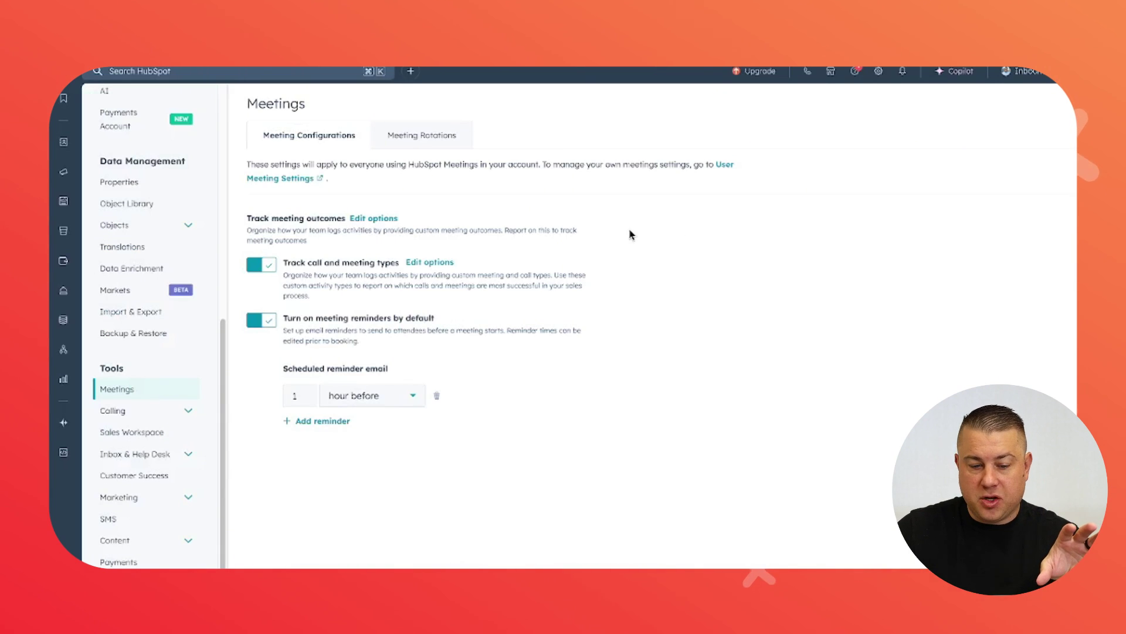
- Review the custom meeting type names, including the implementation and quarterly business types, then close the editor
click(441, 265)
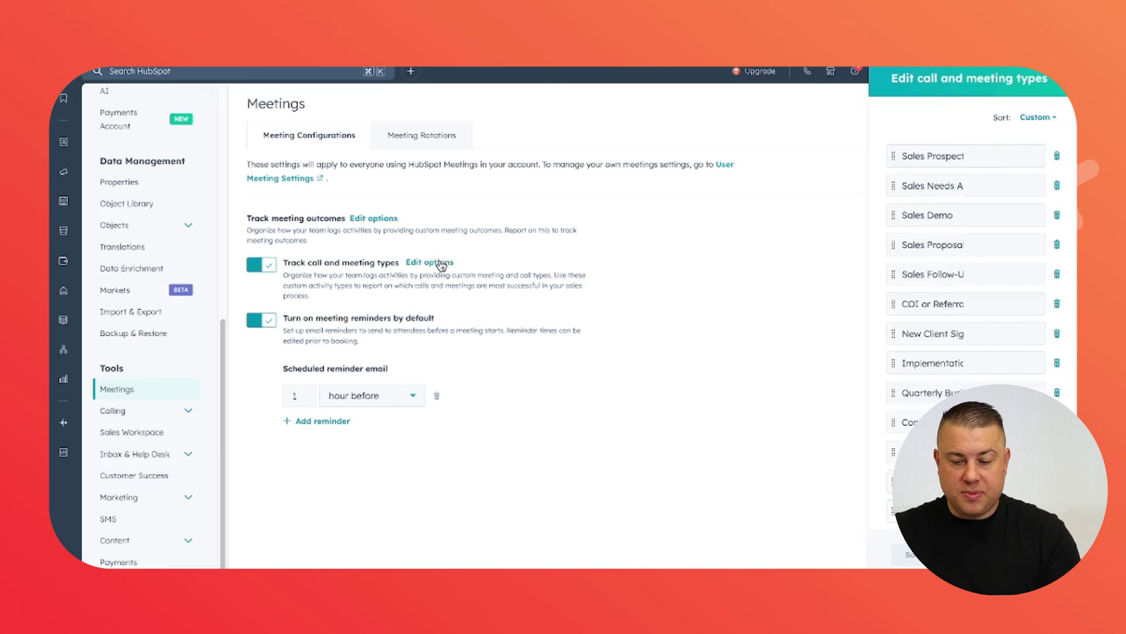
triple_click(936, 160)
click(928, 157)
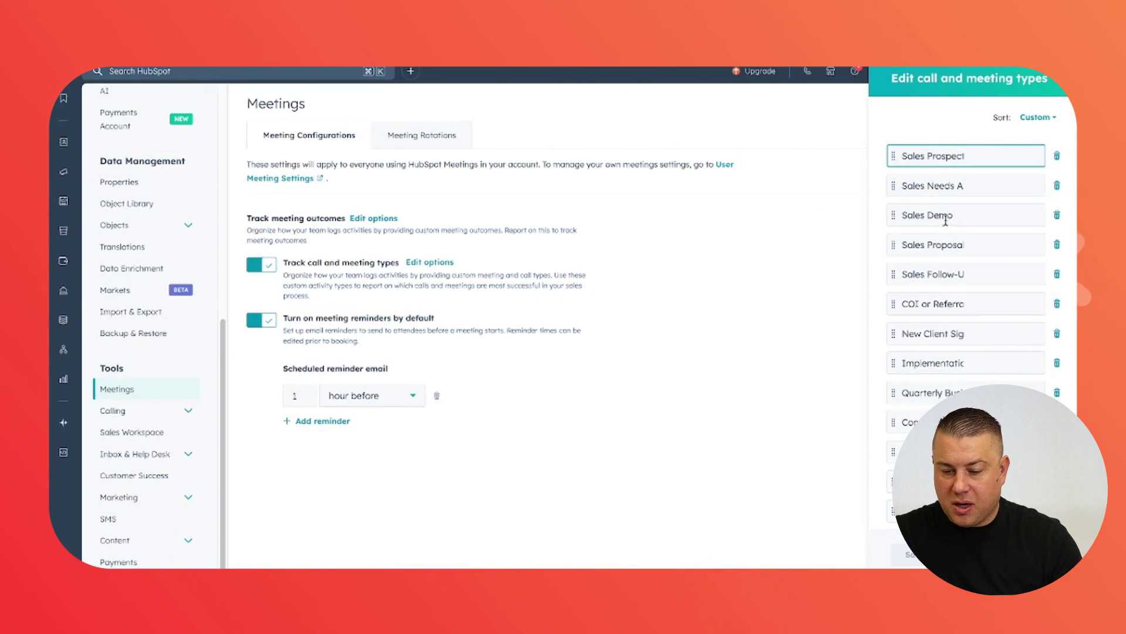
scroll(958, 243, down, 1)
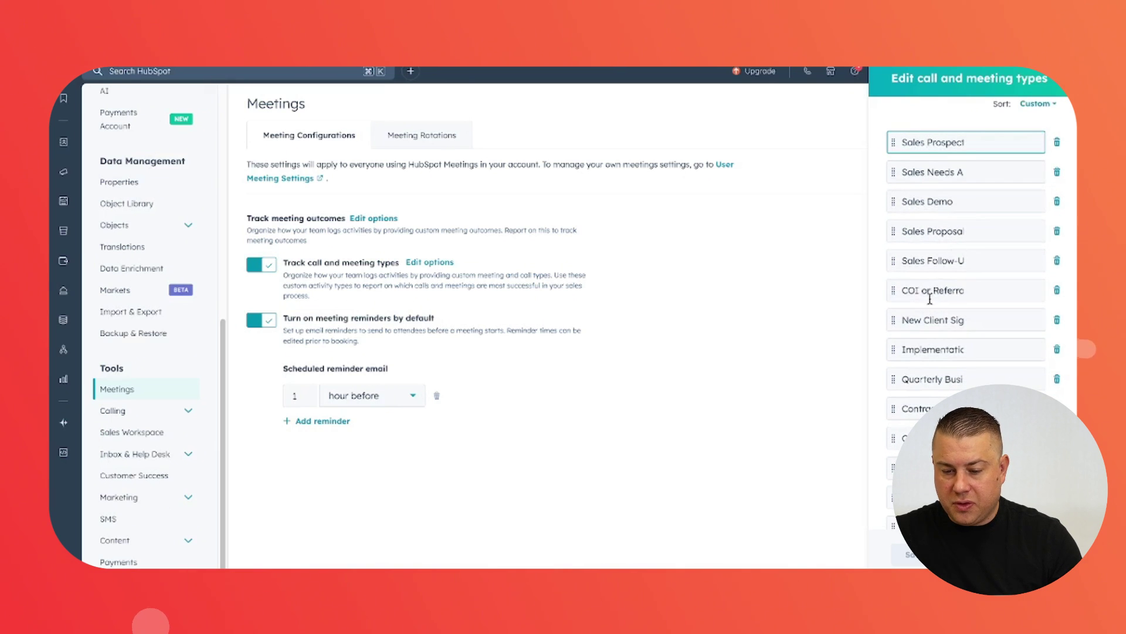
click(946, 347)
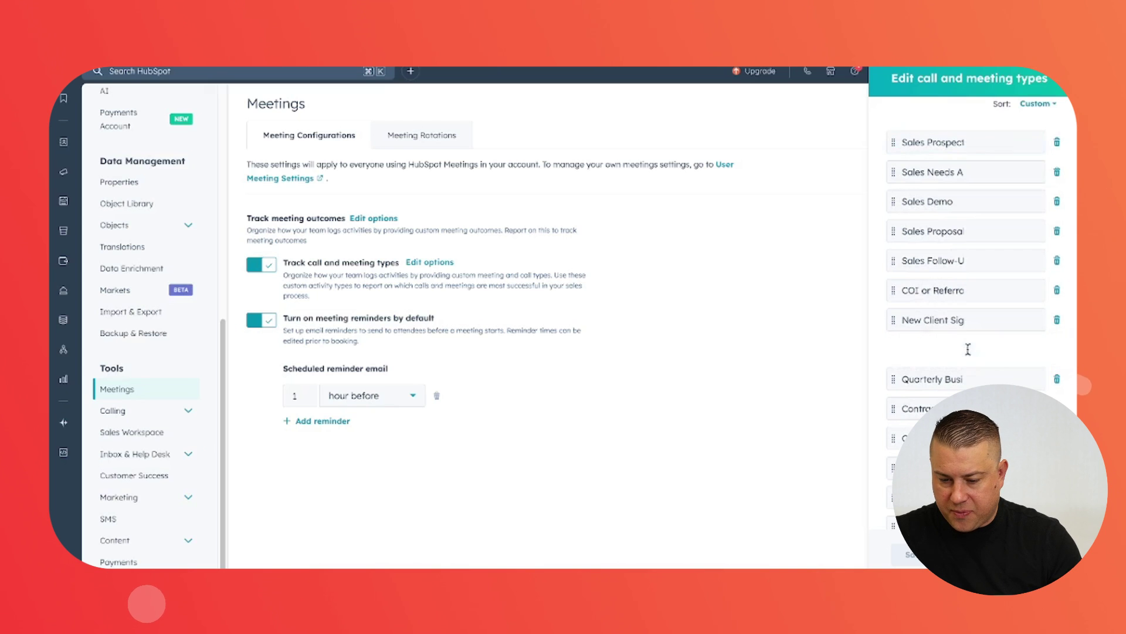
double_click(949, 350)
click(902, 350)
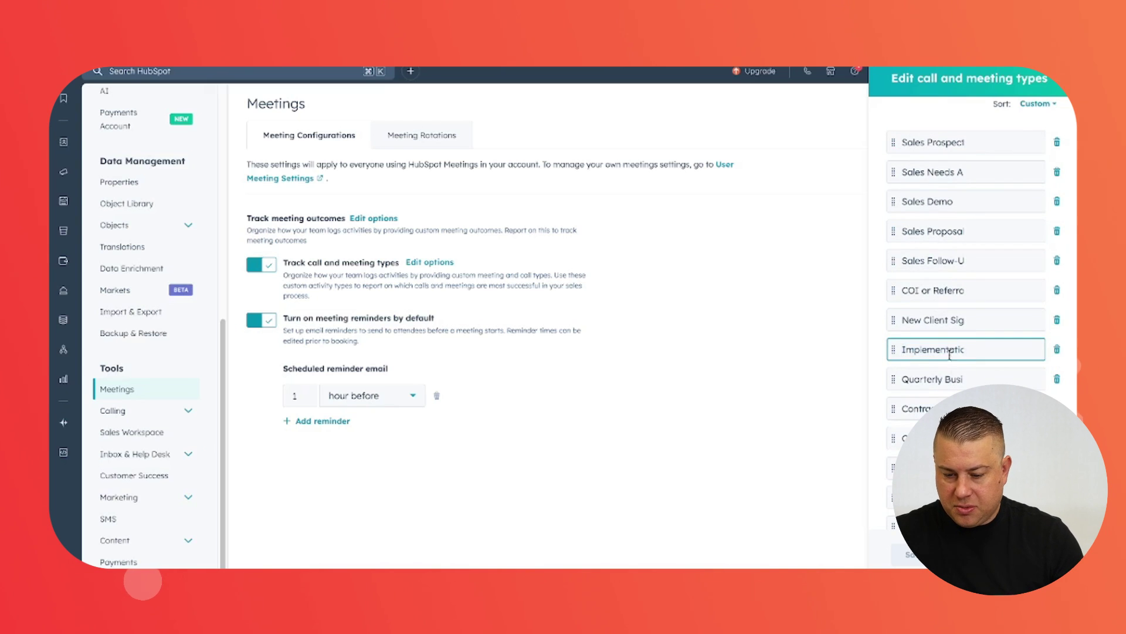
click(953, 379)
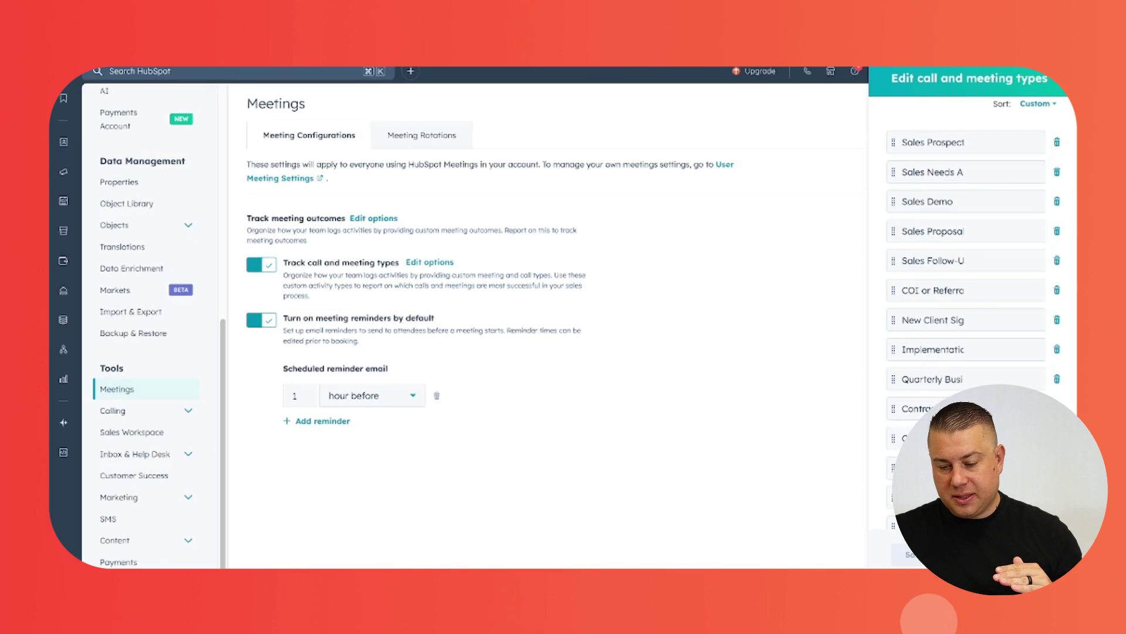
key(Escape)
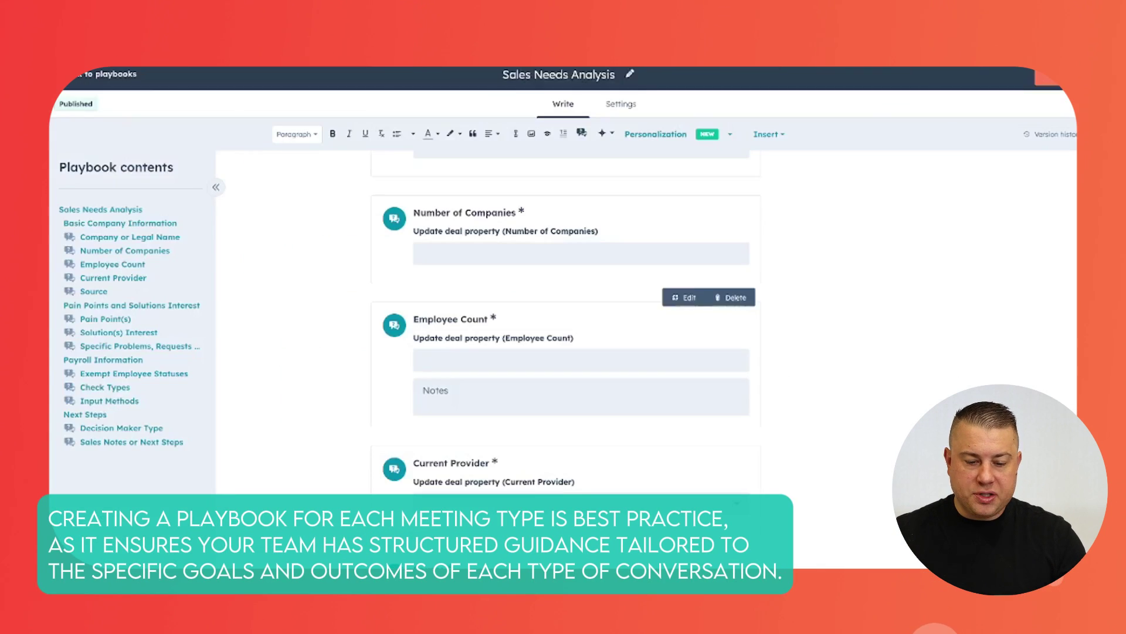
- Look over the Sales Needs Analysis playbook cards and view its Settings tab
scroll(803, 247, up, 5)
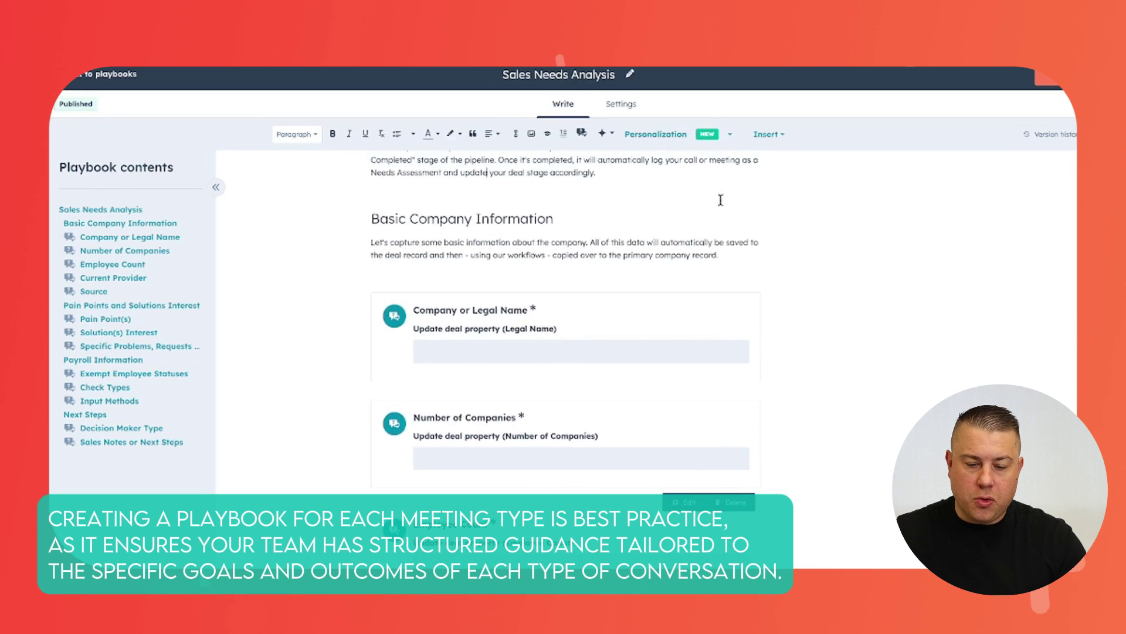
scroll(616, 258, down, 5)
scroll(614, 244, up, 6)
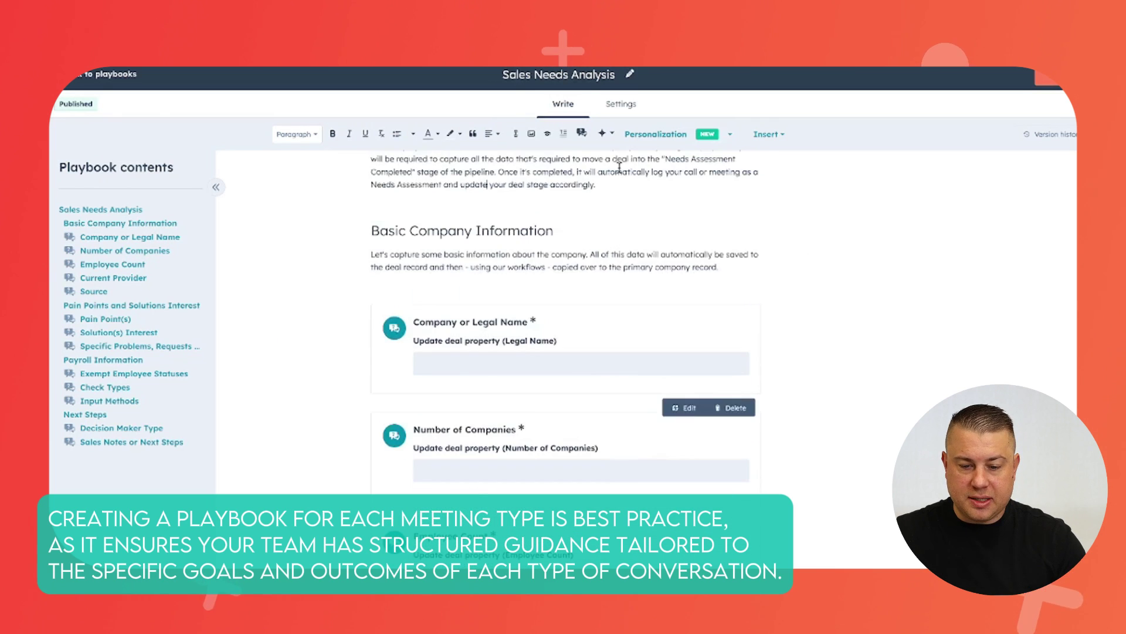
click(621, 106)
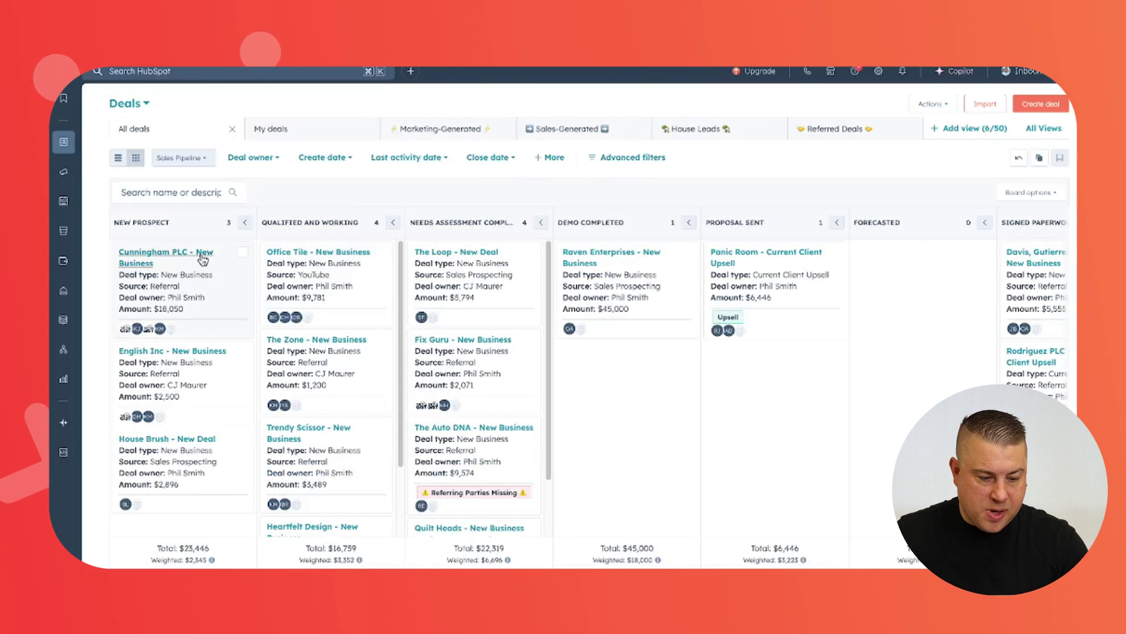
- Open the Cunningham PLC - New Business deal and launch its Sales Needs Analysis playbook
click(470, 253)
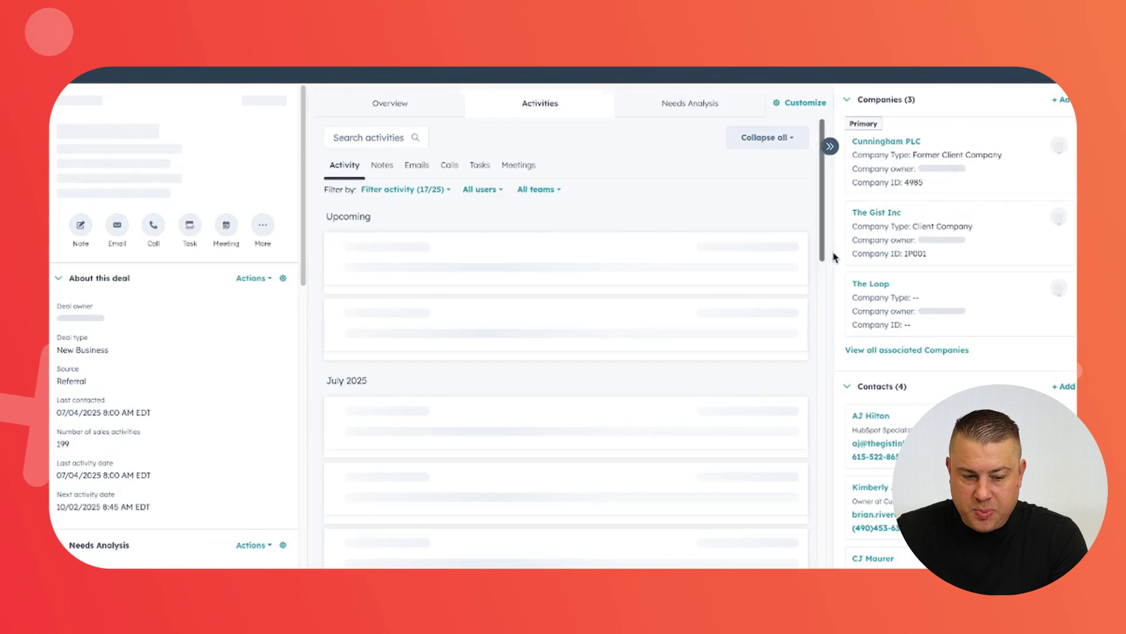
scroll(855, 260, down, 5)
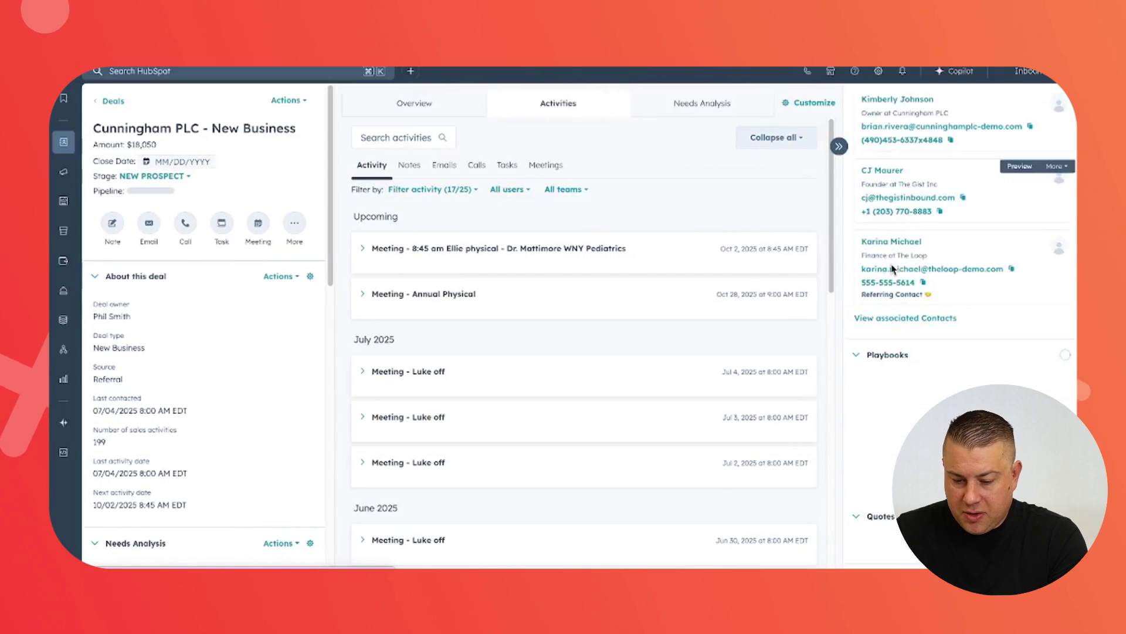
scroll(893, 269, down, 1)
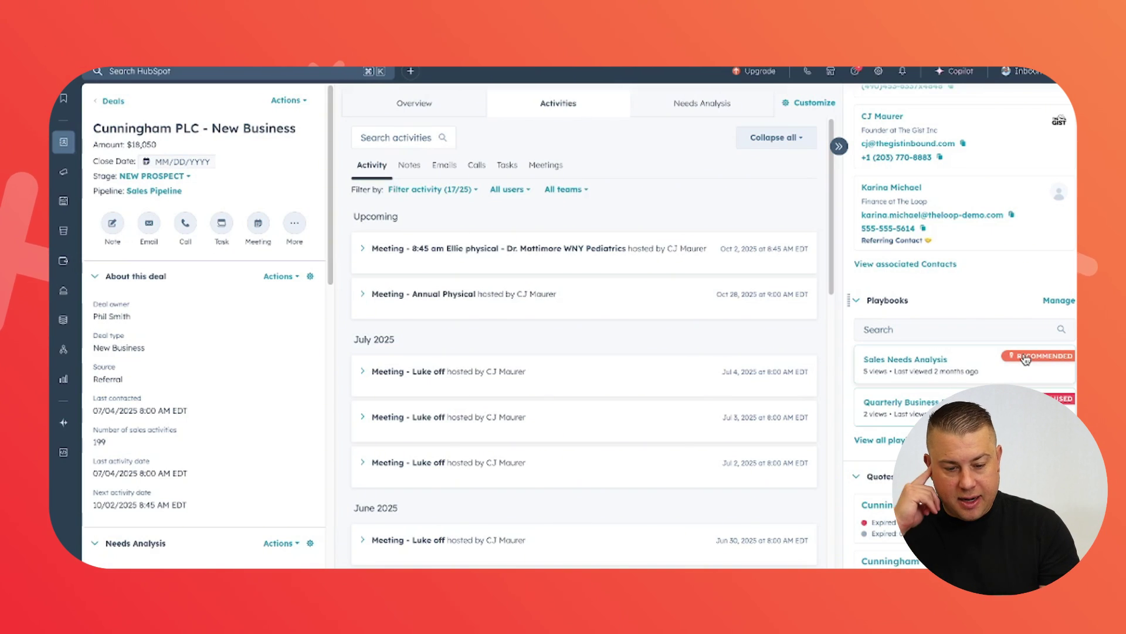
click(918, 361)
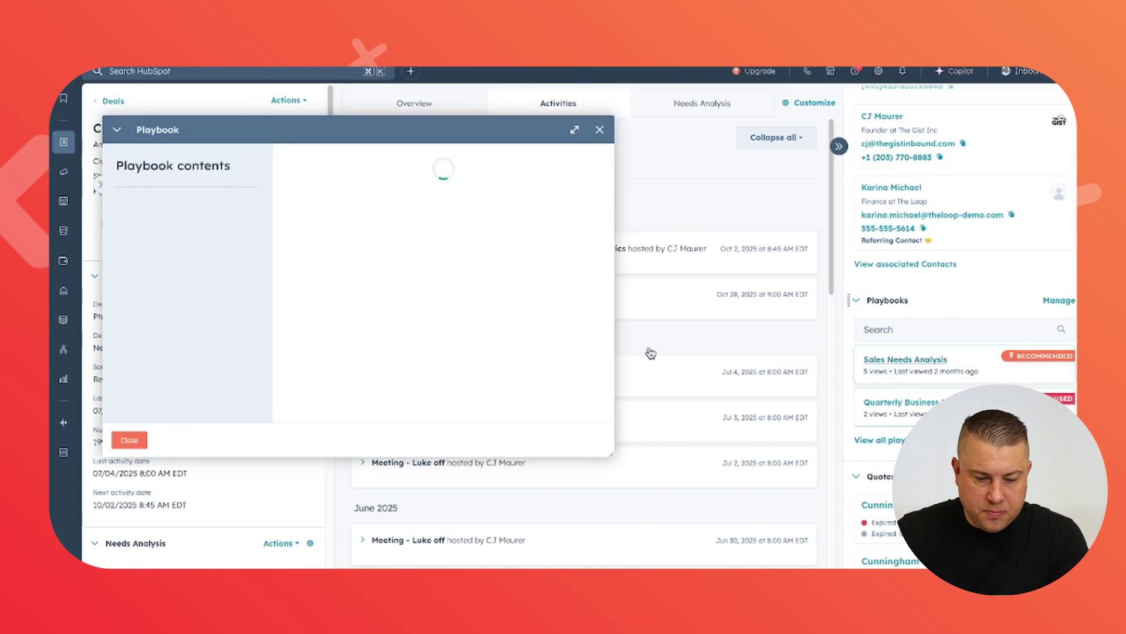
drag(611, 454, 820, 513)
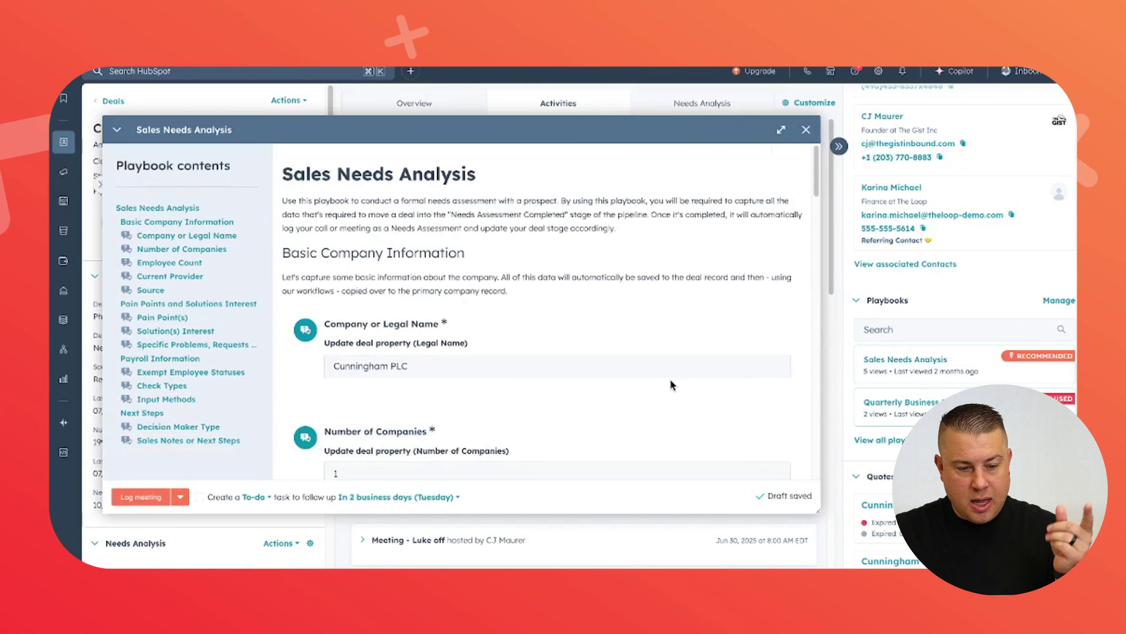
scroll(620, 367, down, 1)
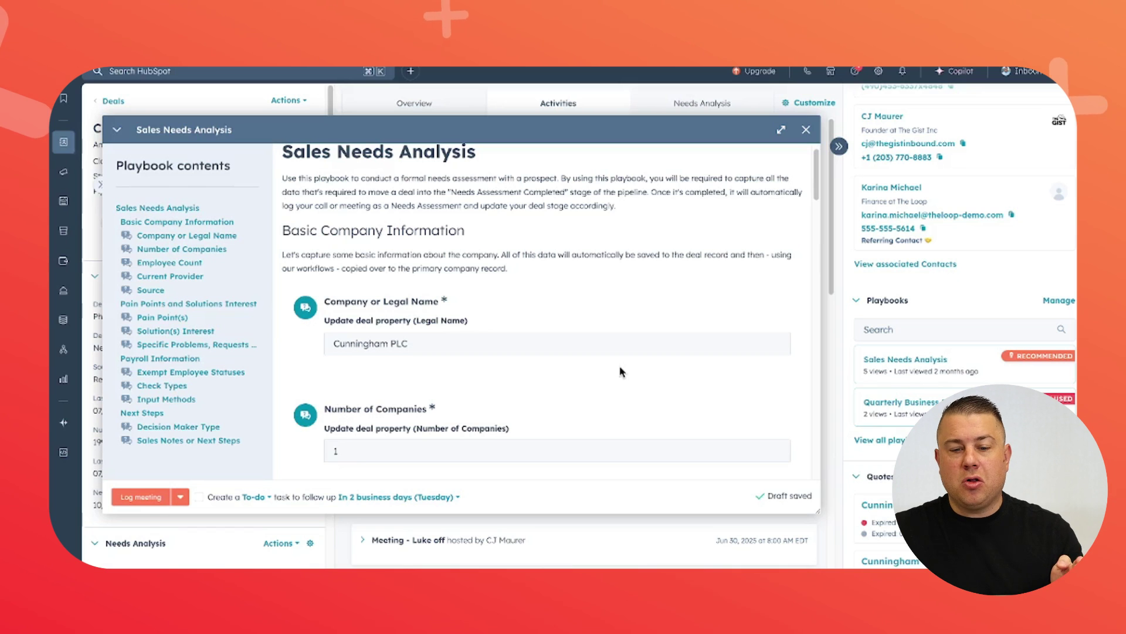
click(806, 130)
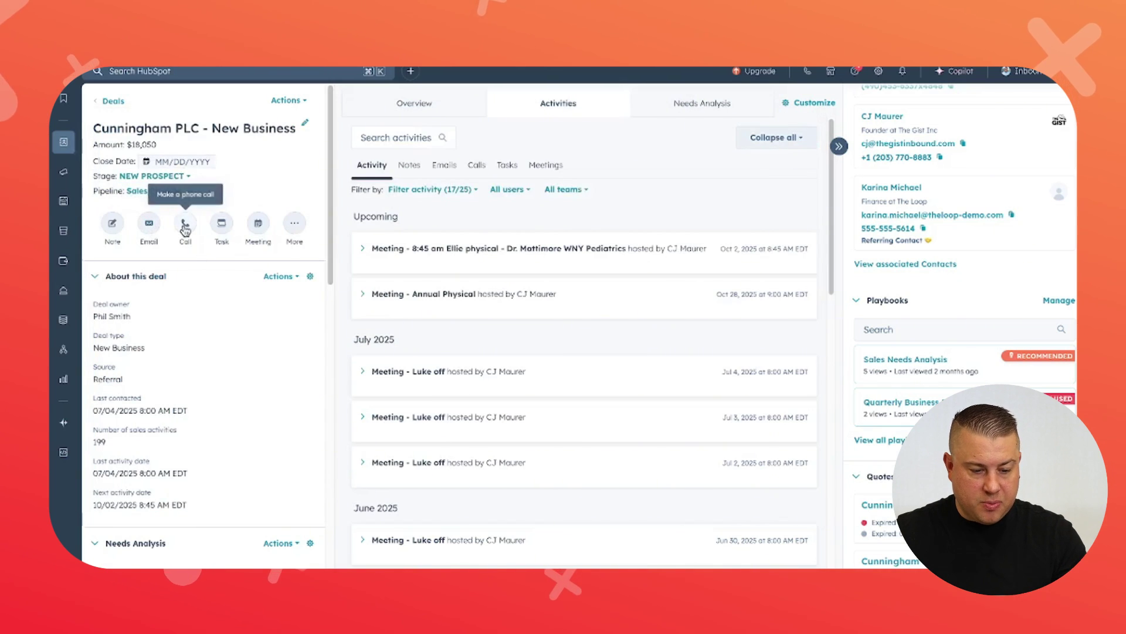
scroll(444, 322, down, 5)
scroll(428, 303, up, 5)
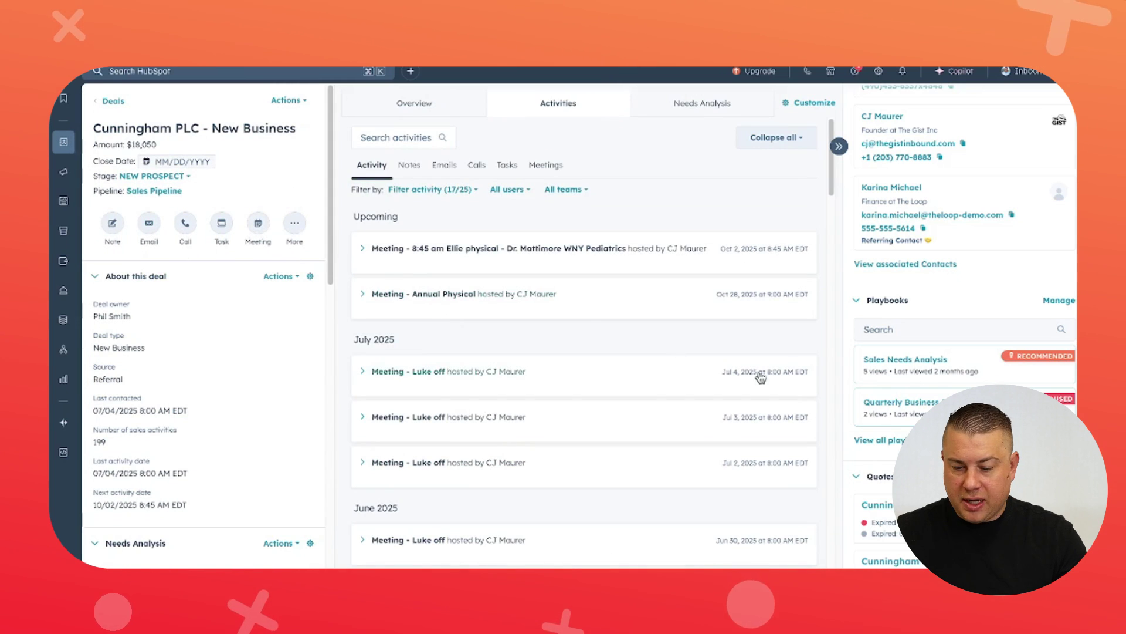
- Reopen the Sales Needs Analysis playbook on the deal and look through its questions
click(890, 365)
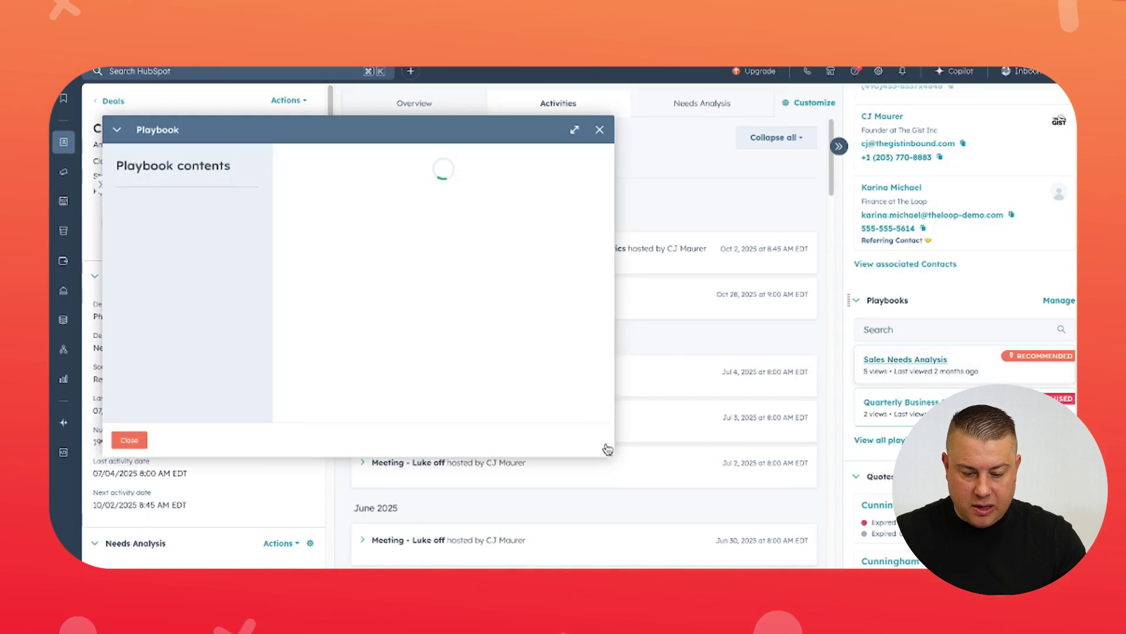
drag(608, 453, 826, 521)
scroll(527, 349, down, 4)
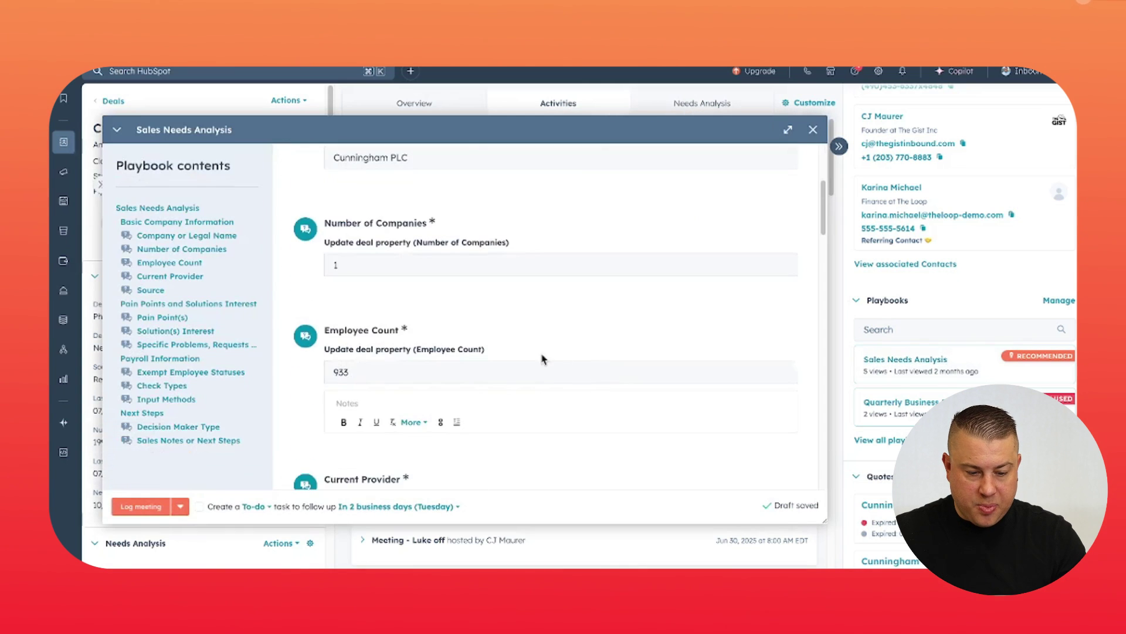
scroll(526, 343, down, 3)
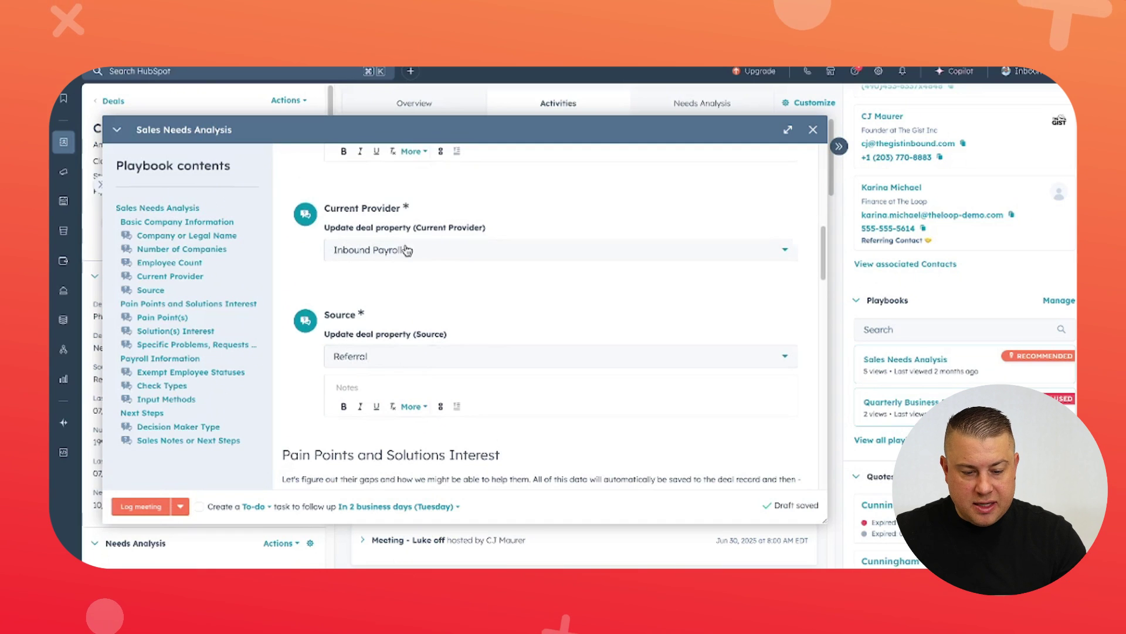
scroll(417, 256, up, 5)
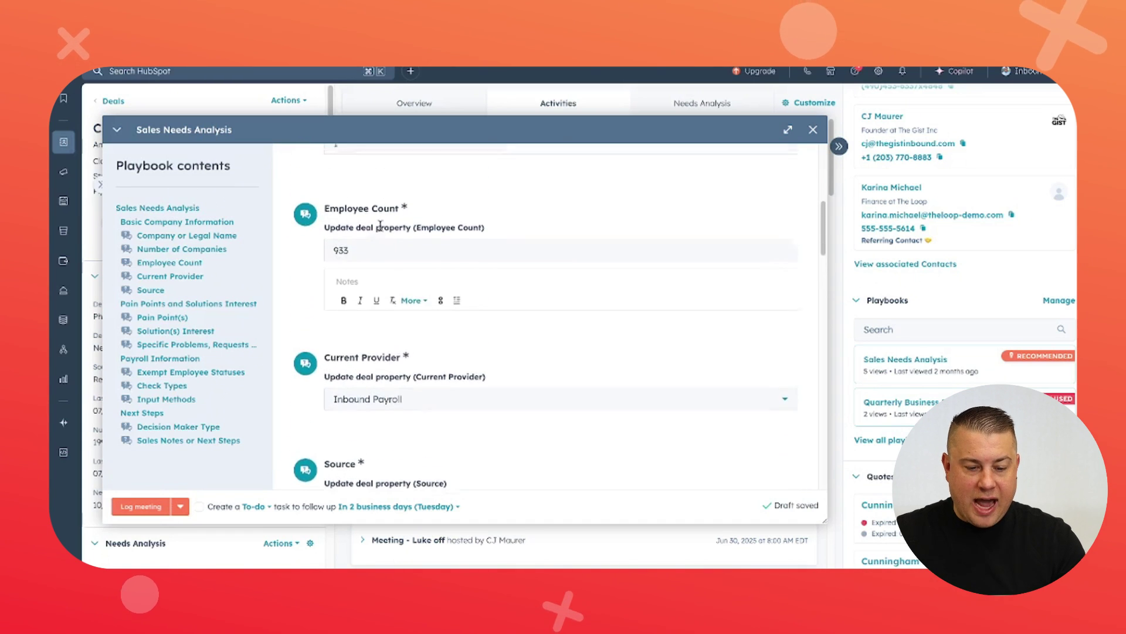
scroll(443, 231, up, 3)
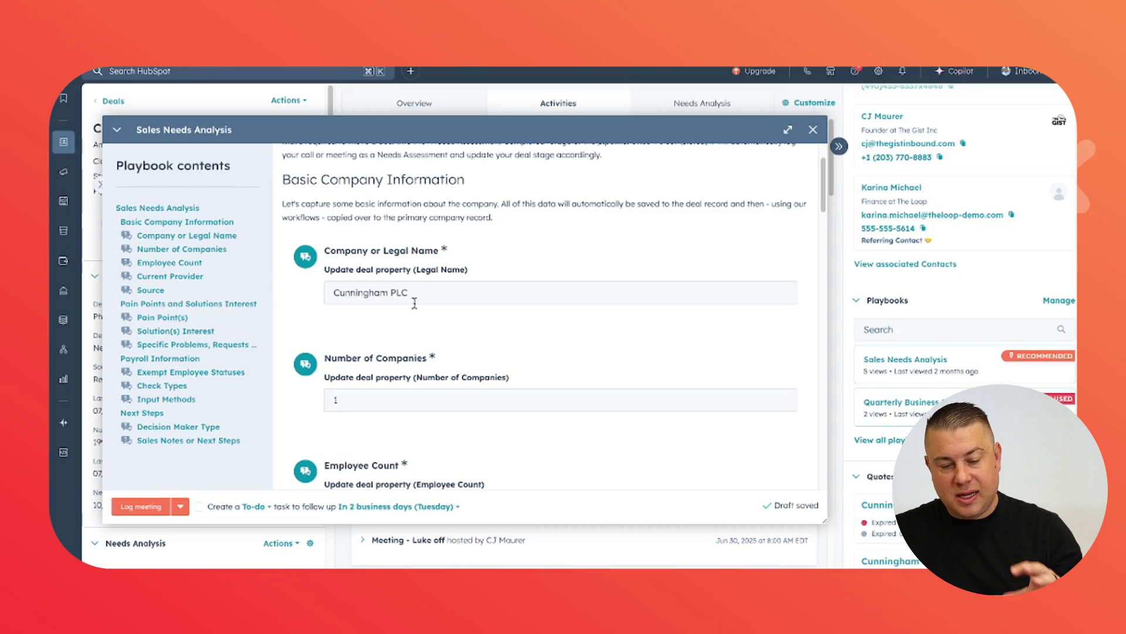
scroll(415, 302, down, 20)
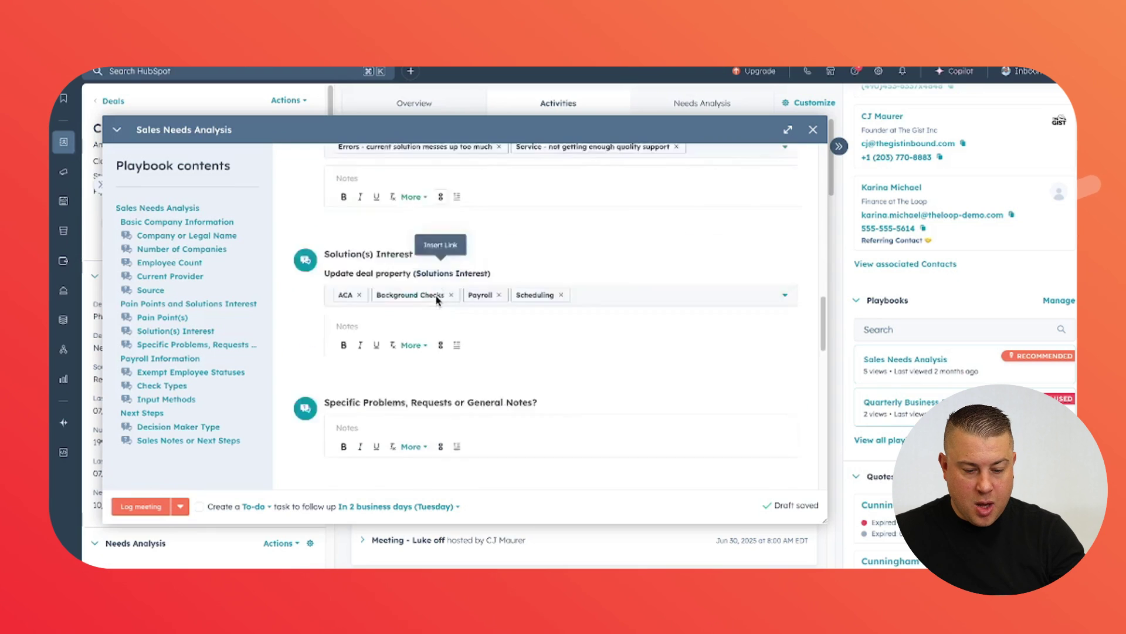
- Set Exempt Employee Statuses to Hourly - Exempt and Hourly - Nonexempt, then log it as a meeting
click(433, 339)
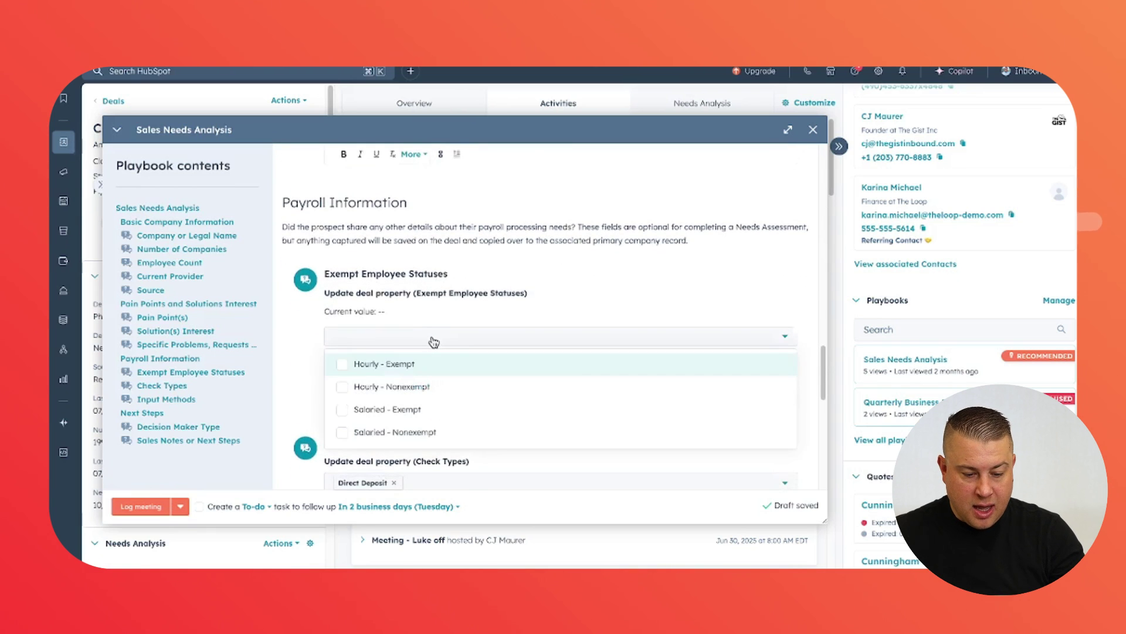
click(412, 366)
click(410, 389)
click(527, 299)
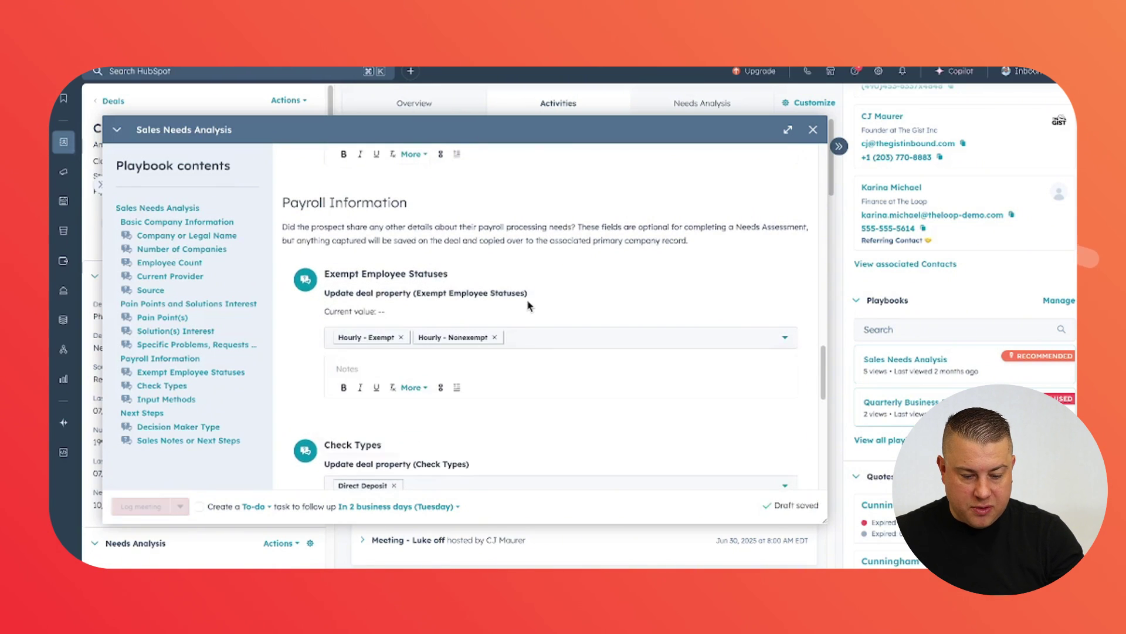
scroll(522, 305, down, 10)
scroll(487, 329, down, 1)
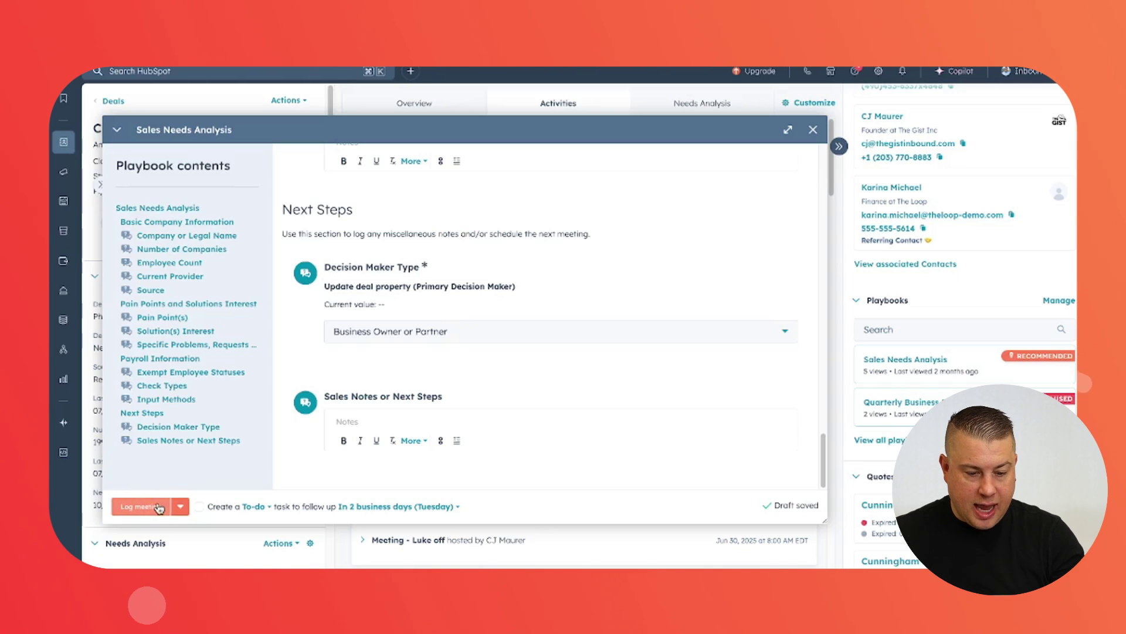
click(157, 507)
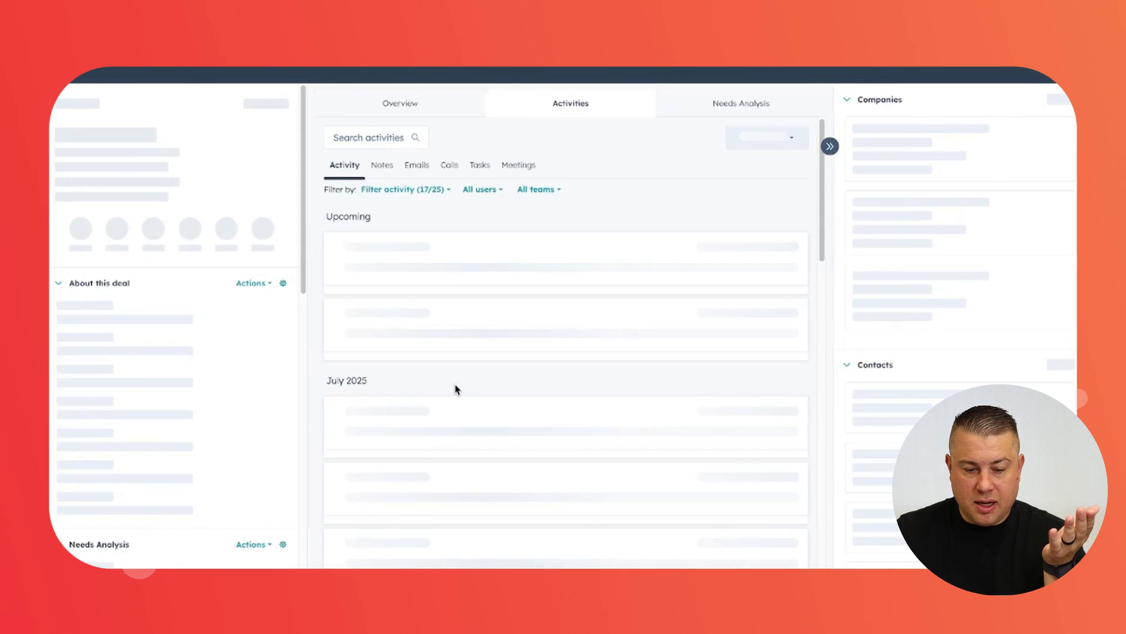
- Check the deal's Tasks and Meetings tabs and expand the logged Sales Needs Analysis meeting
click(520, 168)
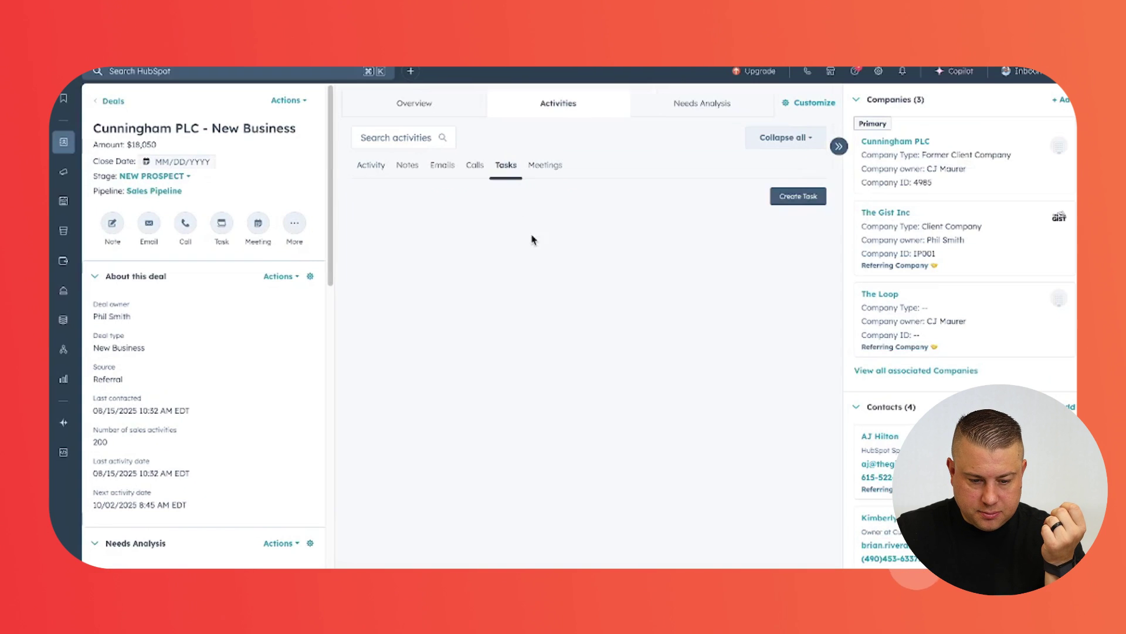
click(544, 166)
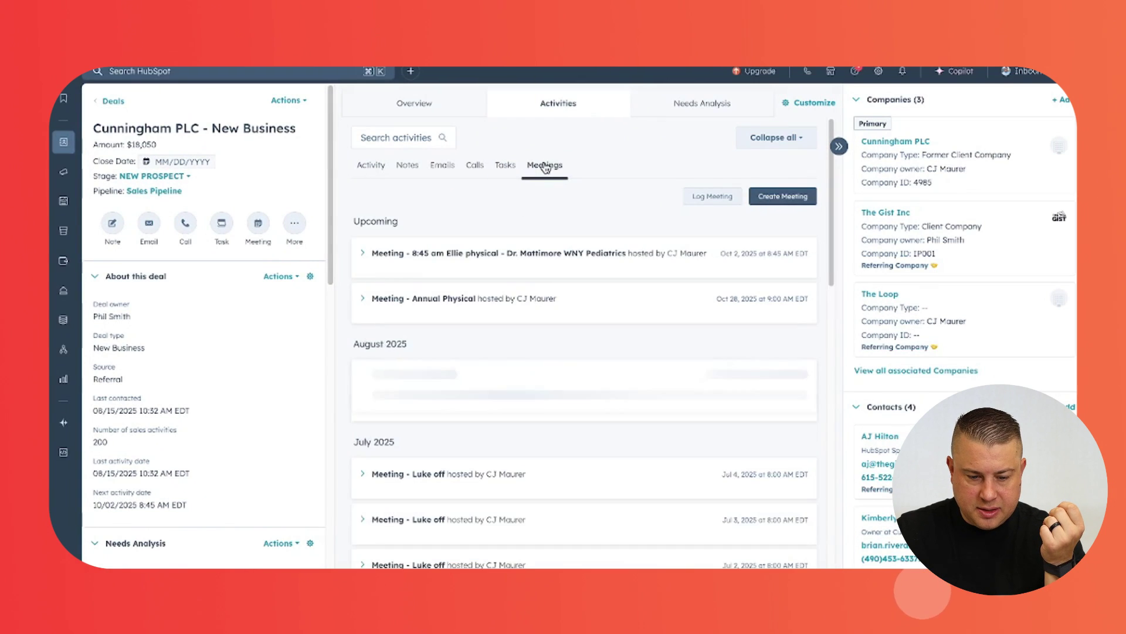
scroll(531, 279, down, 3)
click(420, 245)
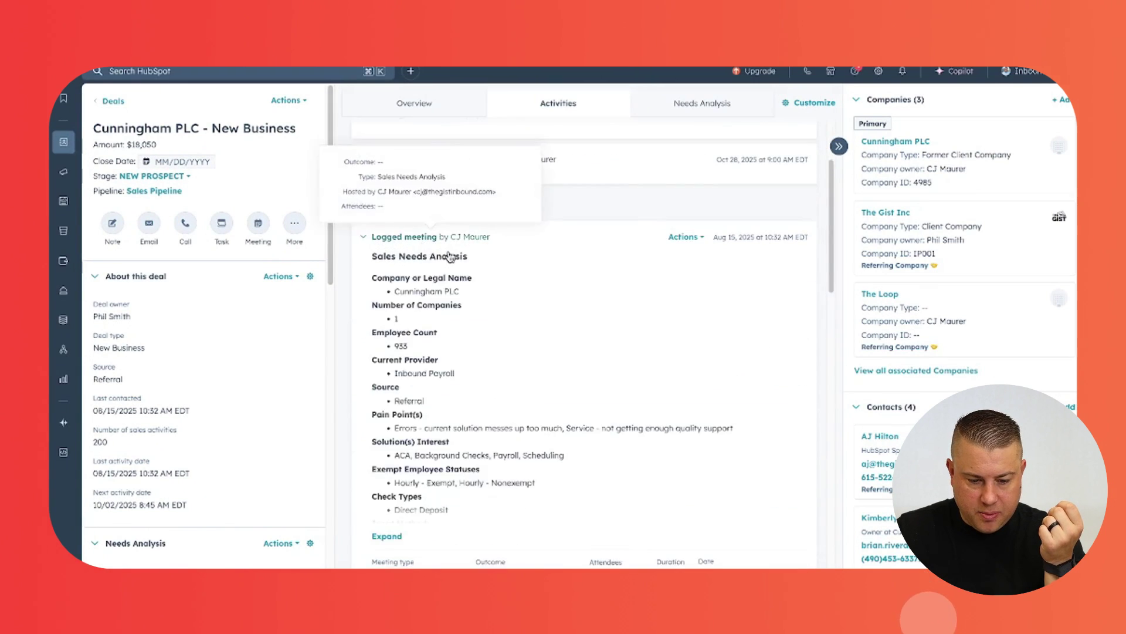
scroll(453, 255, down, 3)
scroll(465, 295, up, 2)
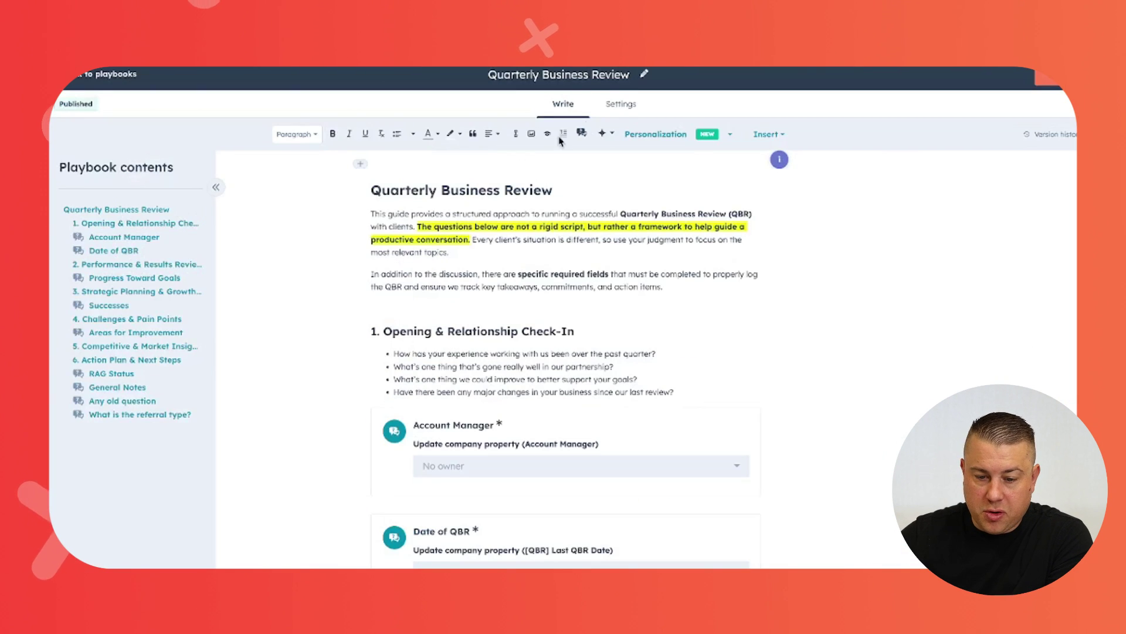
- View the Quarterly Business Review playbook's settings
click(620, 103)
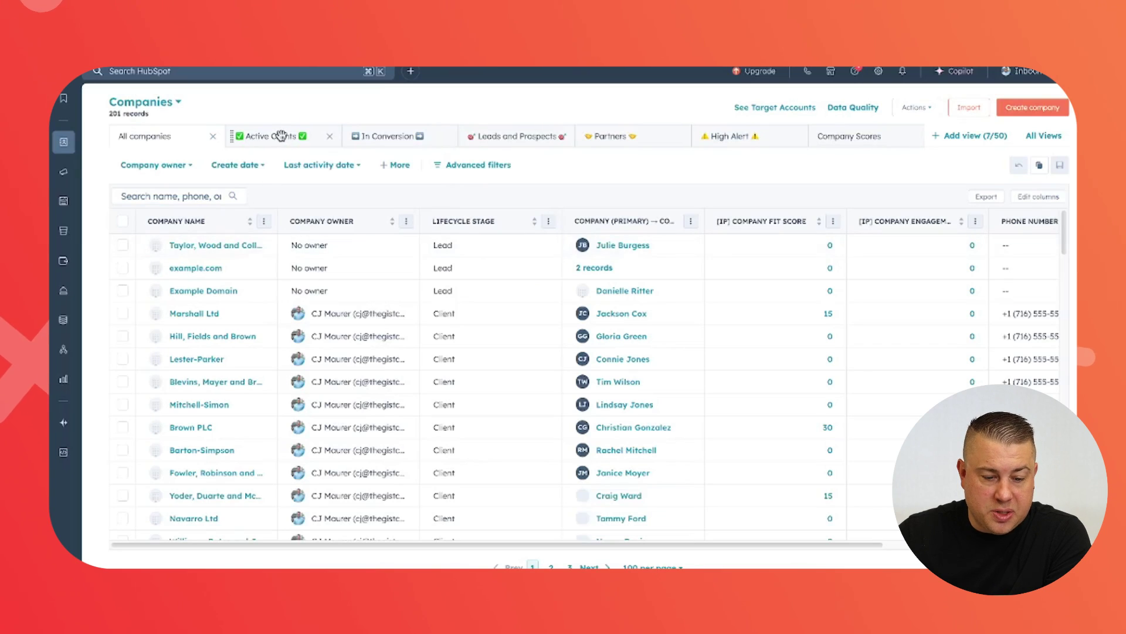
- From the Active Clients view, open Fernandez LLC and launch its Quarterly Business Review playbook
click(281, 136)
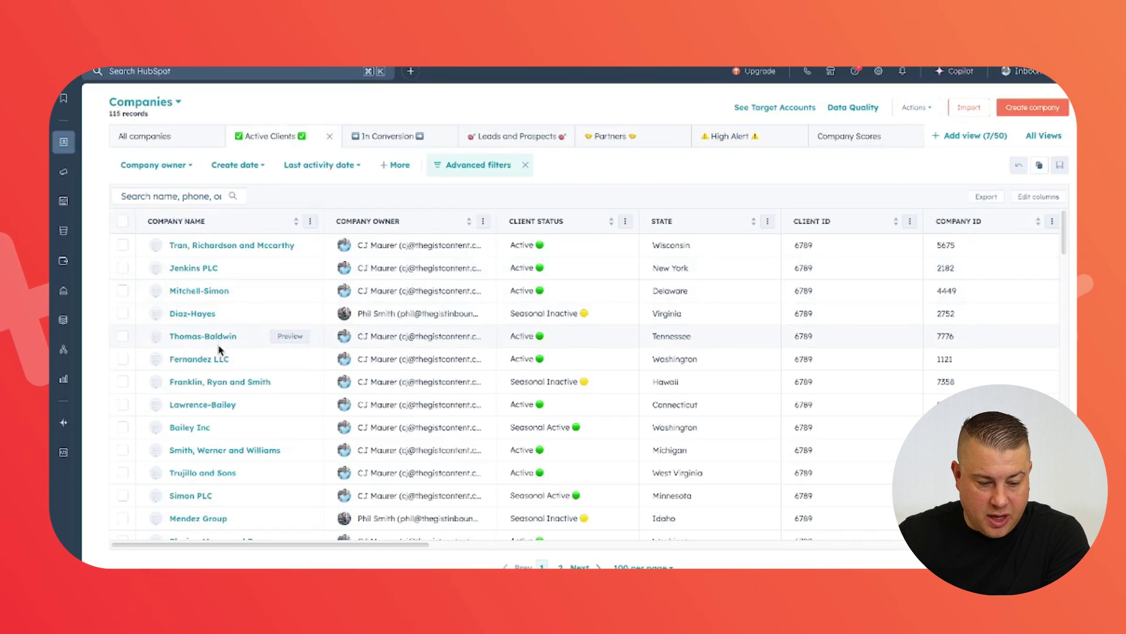
click(698, 291)
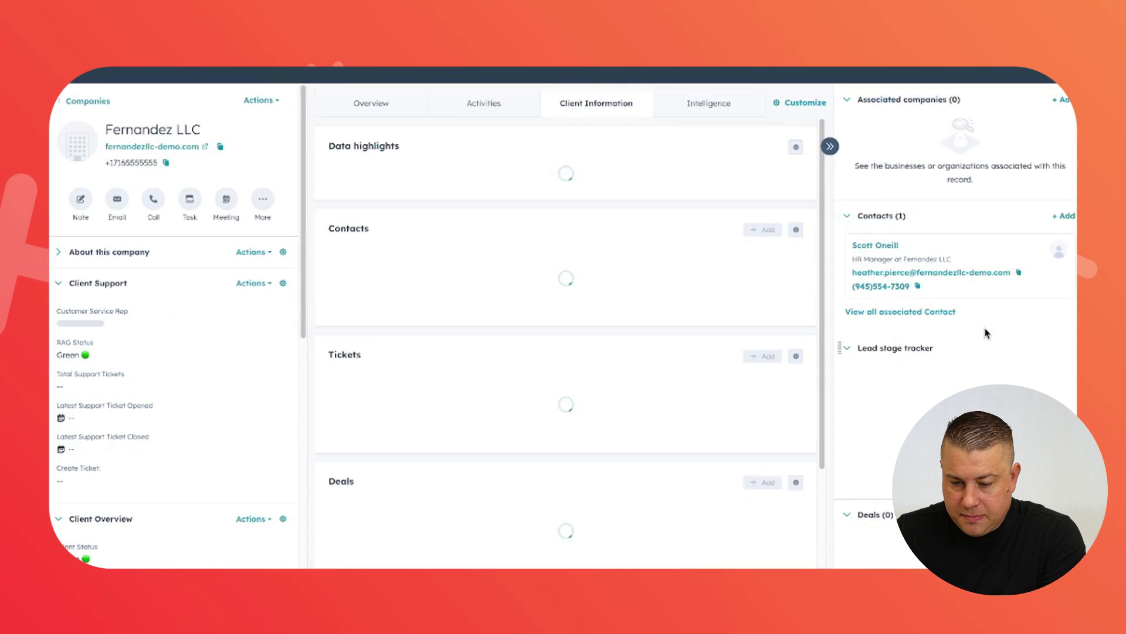
scroll(986, 333, down, 8)
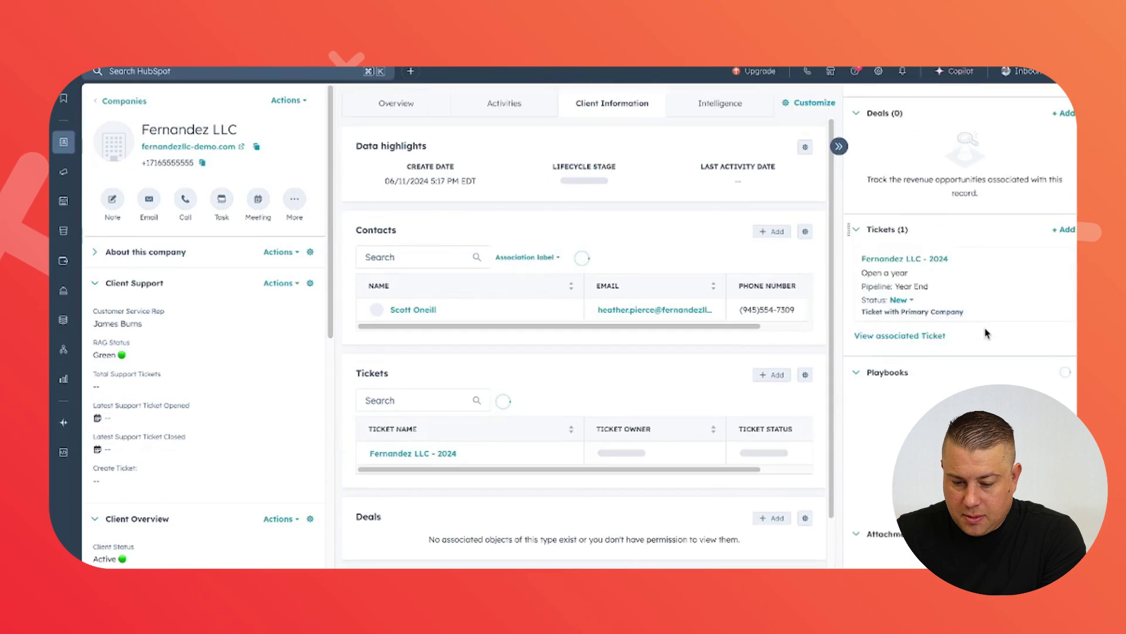
scroll(985, 340, down, 1)
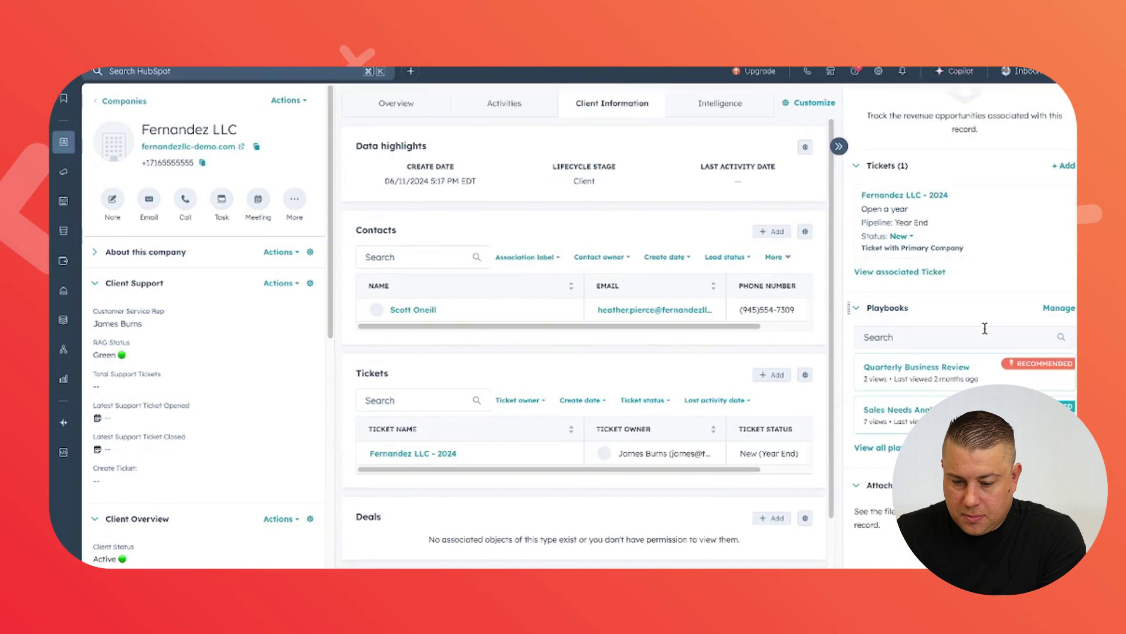
click(926, 374)
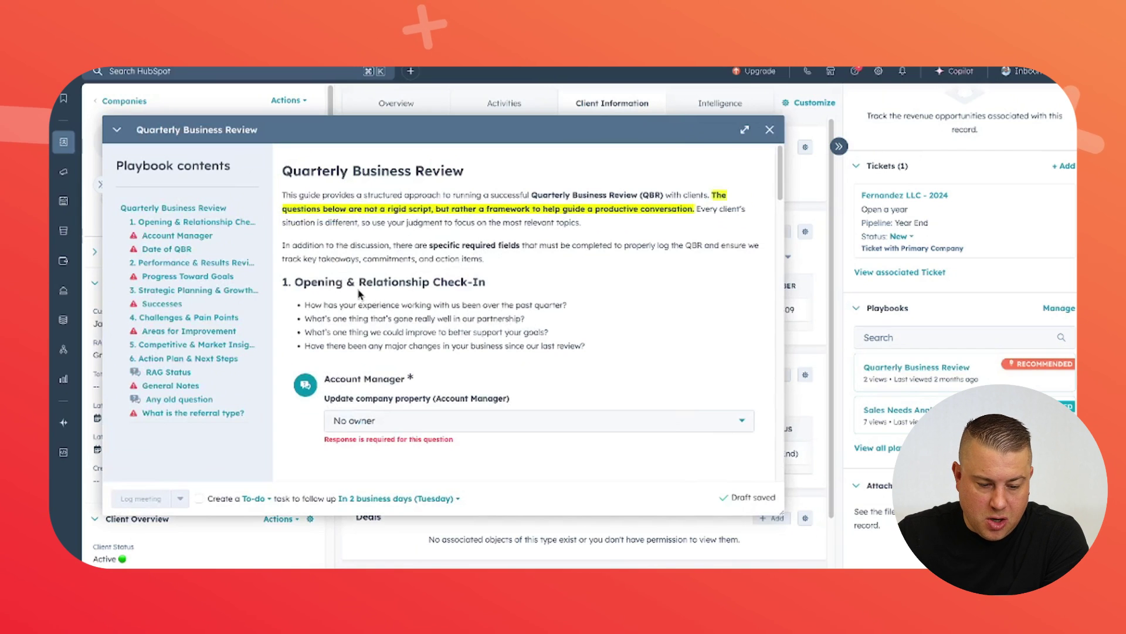
drag(360, 294, 410, 296)
triple_click(402, 304)
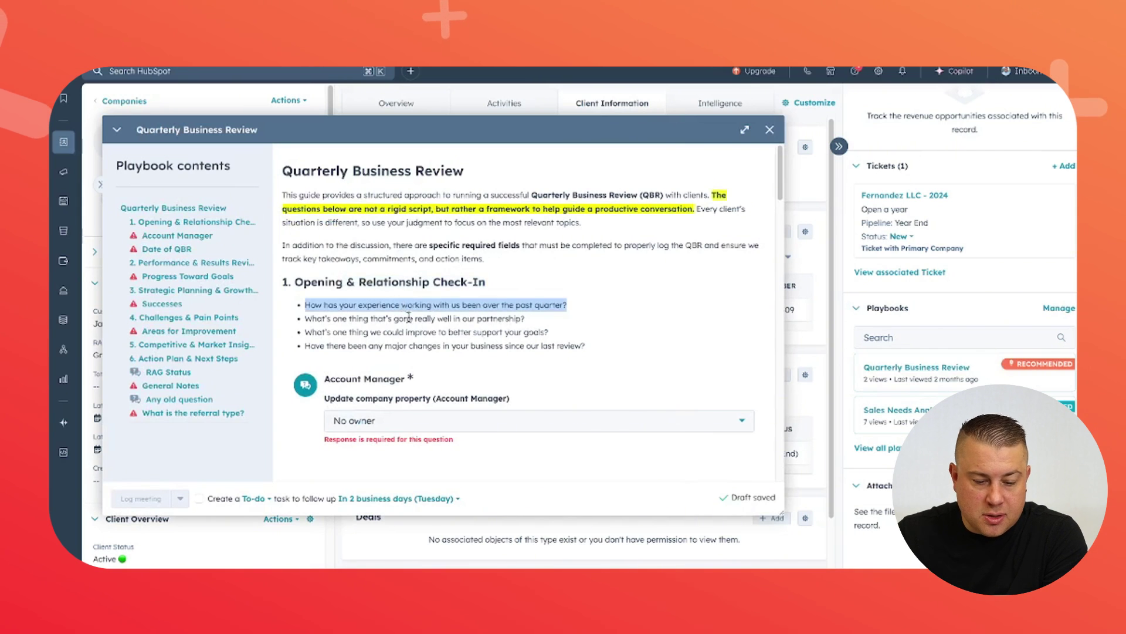
triple_click(409, 319)
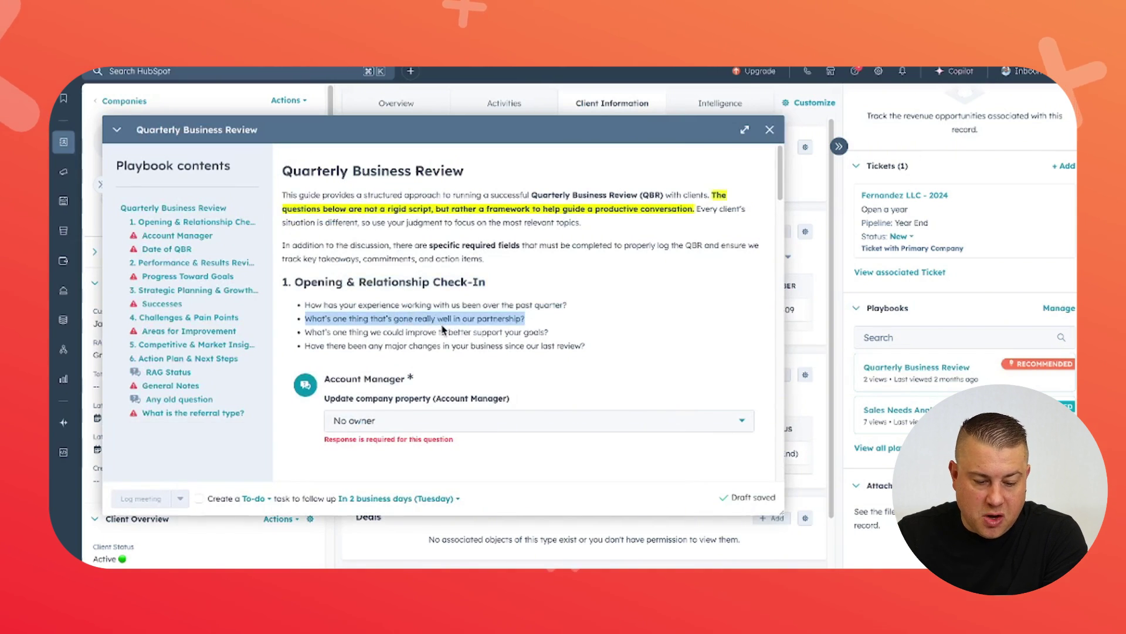
click(457, 330)
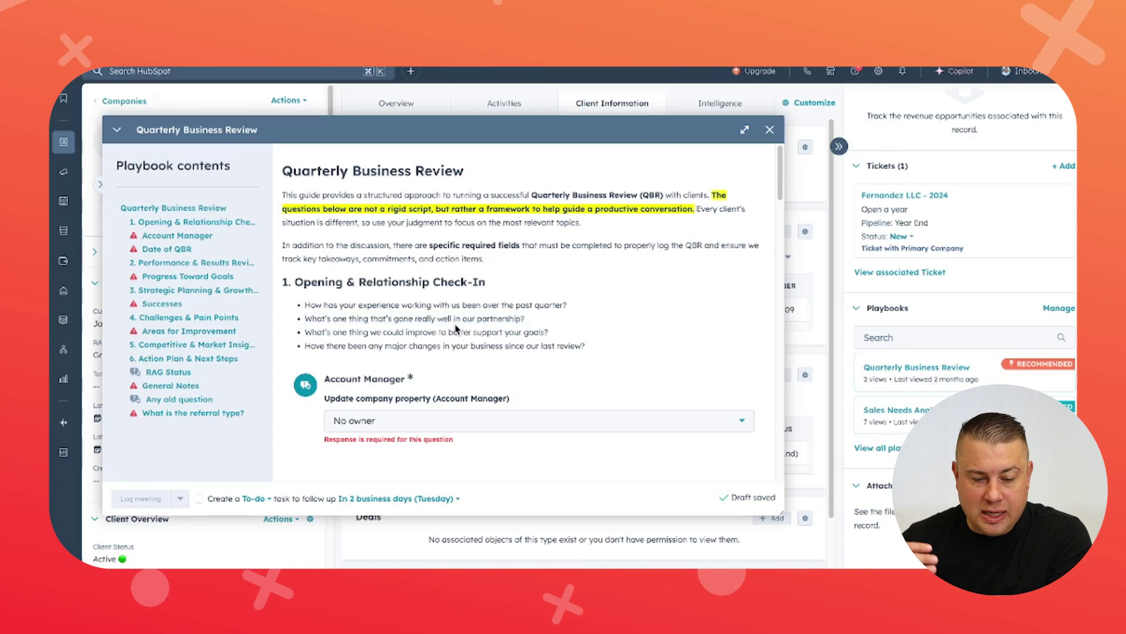
scroll(458, 311, down, 10)
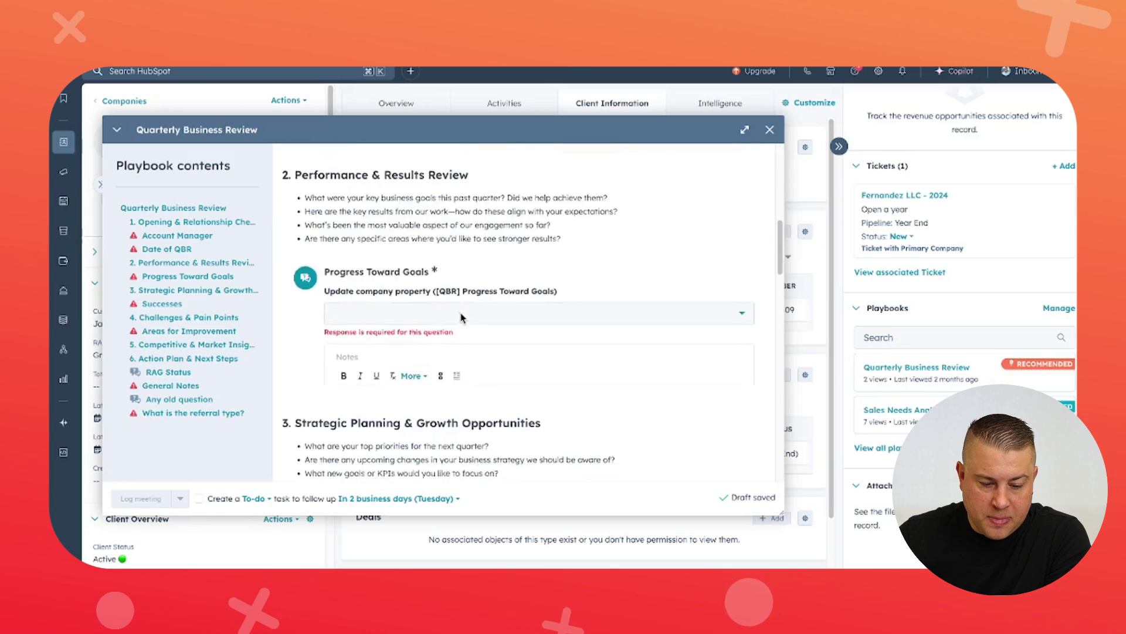
scroll(460, 317, down, 10)
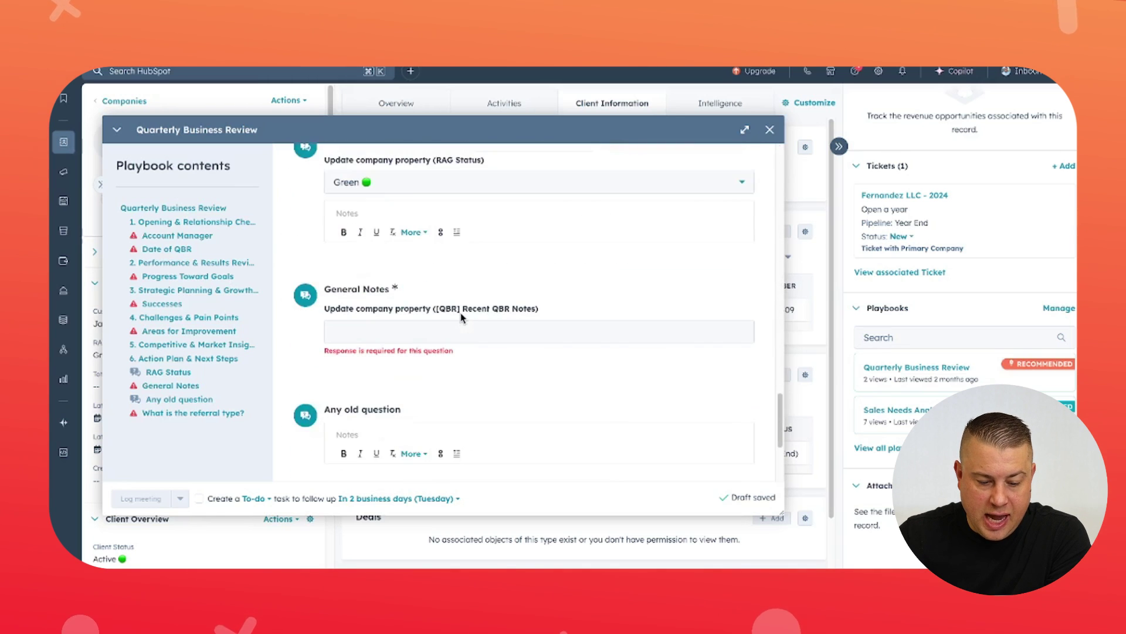
scroll(461, 317, up, 15)
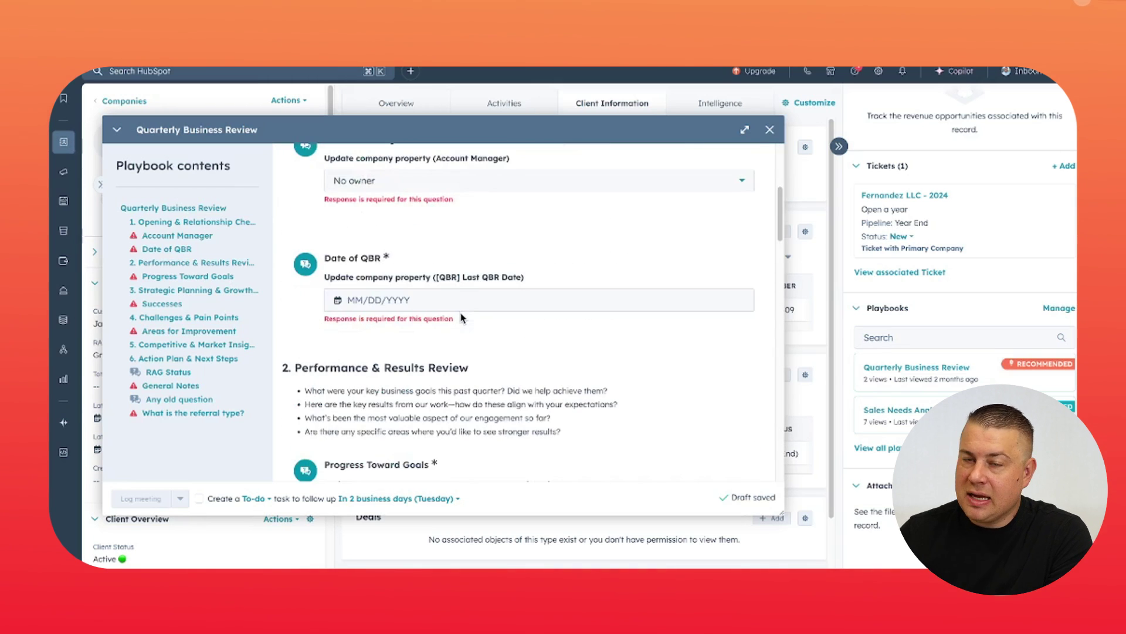